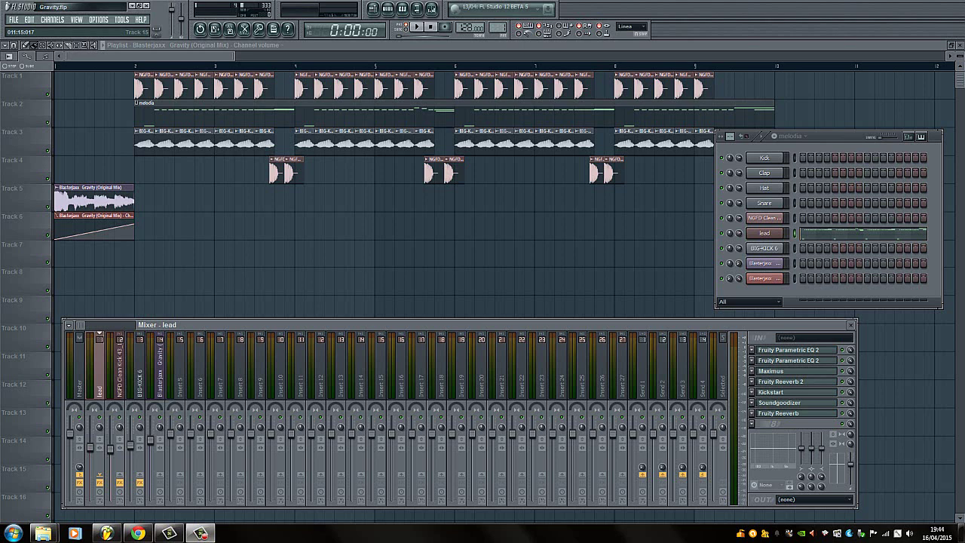
# - Open the lead channel's Sylenth1 synth, move its window clear of the channel rack, and audition the VANDALISM_Lead_Drop preset
pyautogui.moveTo(822, 133); pyautogui.dragTo(827, 134)
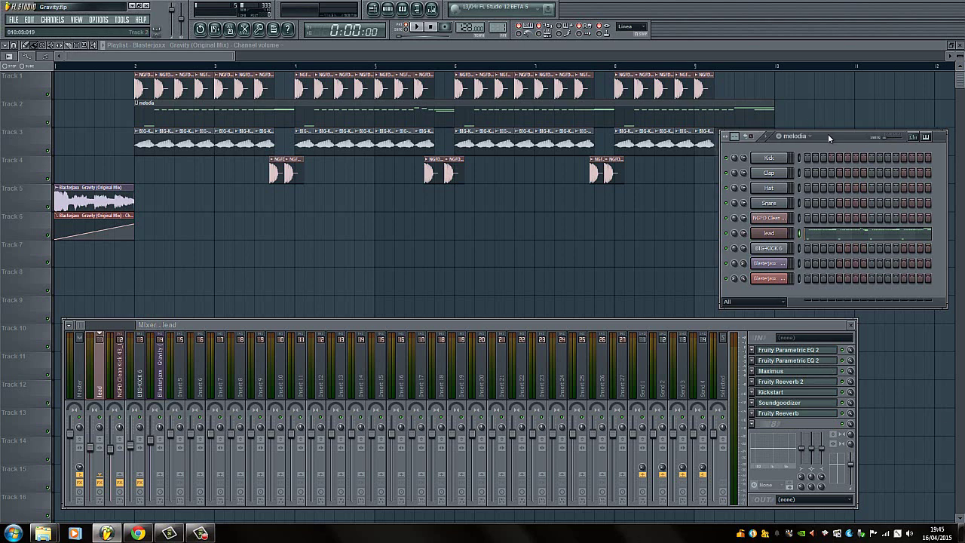
pyautogui.click(780, 234)
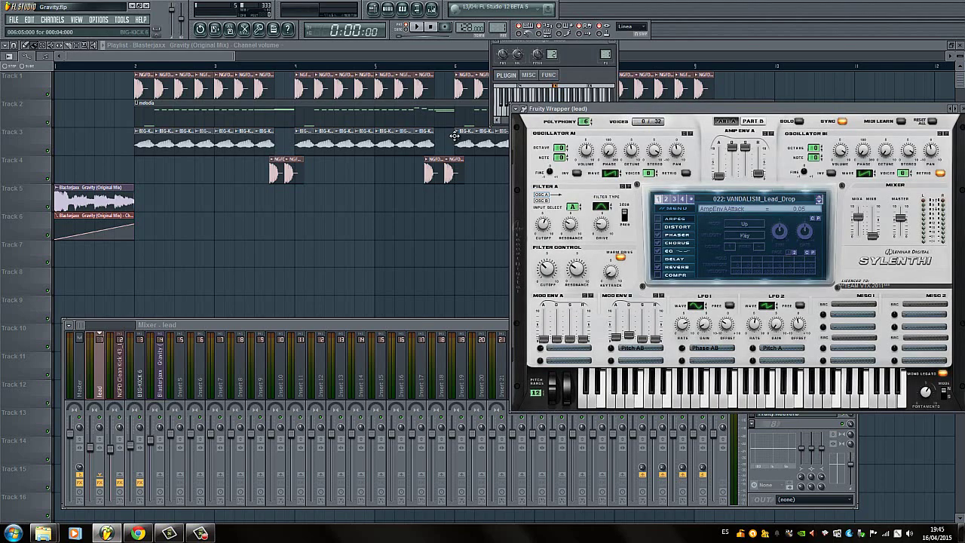
pyautogui.moveTo(584, 102); pyautogui.dragTo(183, 78)
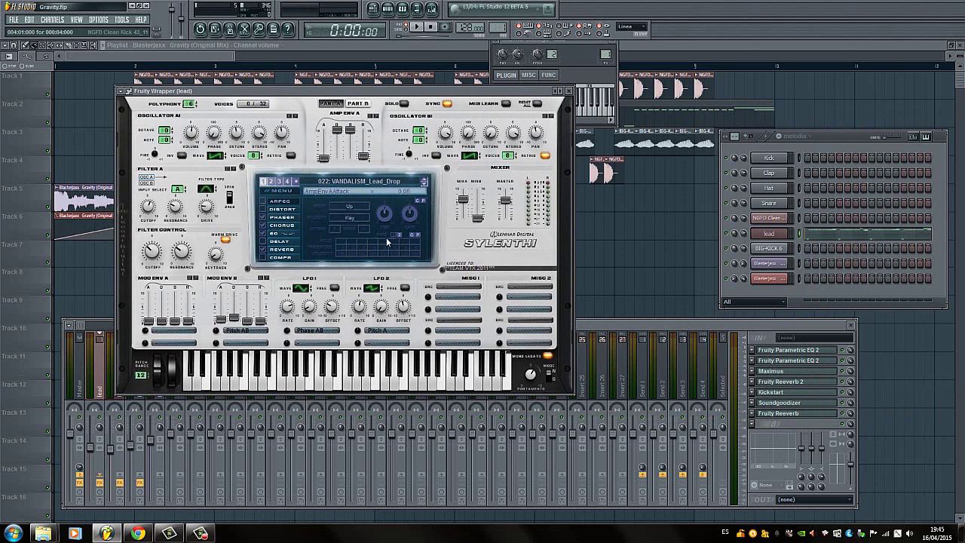
pyautogui.press('w')
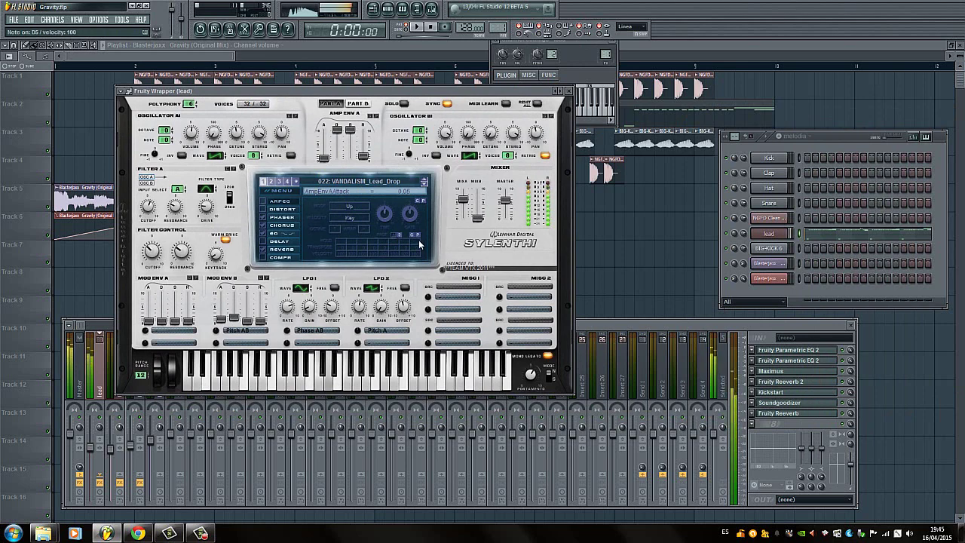
# - Open both Fruity Parametric EQ 2 effects on the lead mixer track to examine their curves
pyautogui.click(848, 362)
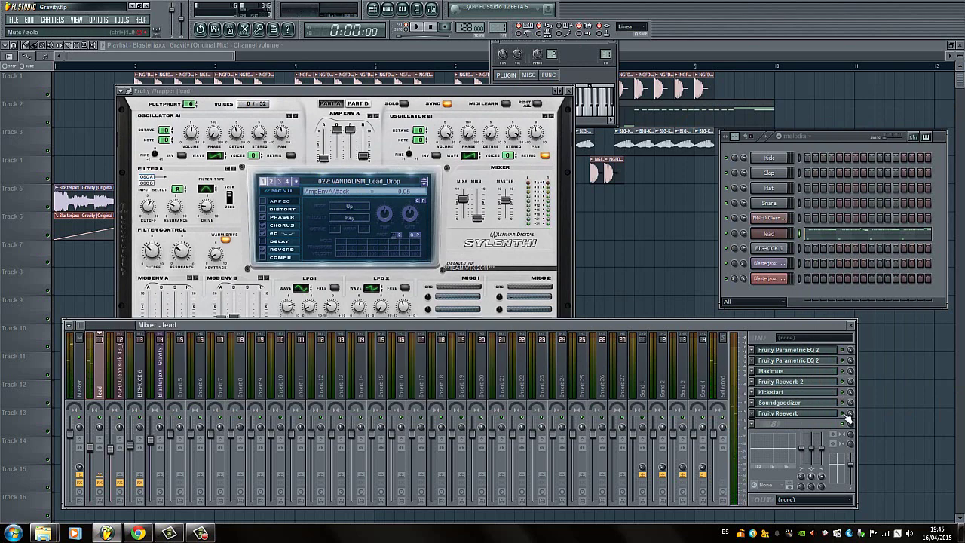
pyautogui.press('q')
pyautogui.moveTo(826, 137); pyautogui.dragTo(804, 135)
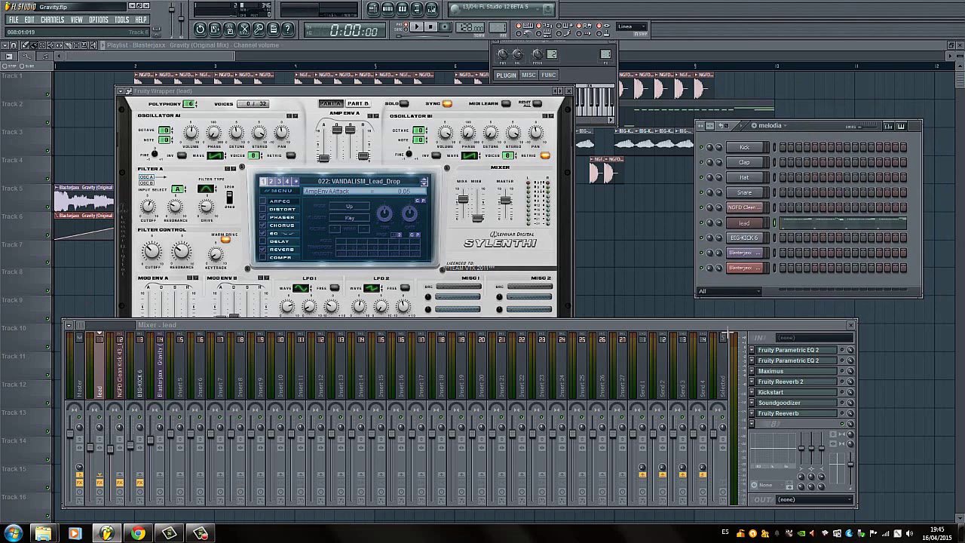
pyautogui.click(829, 349)
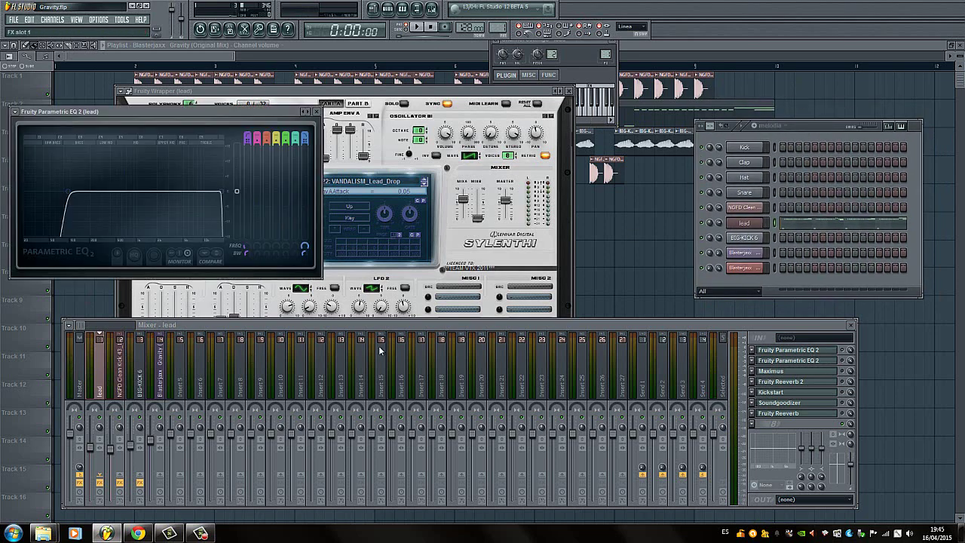
pyautogui.press('space')
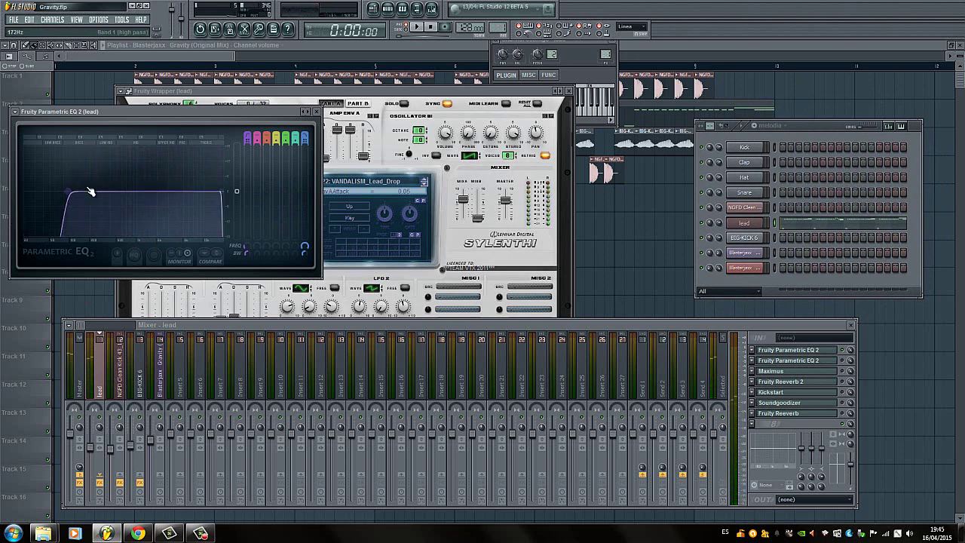
pyautogui.click(837, 361)
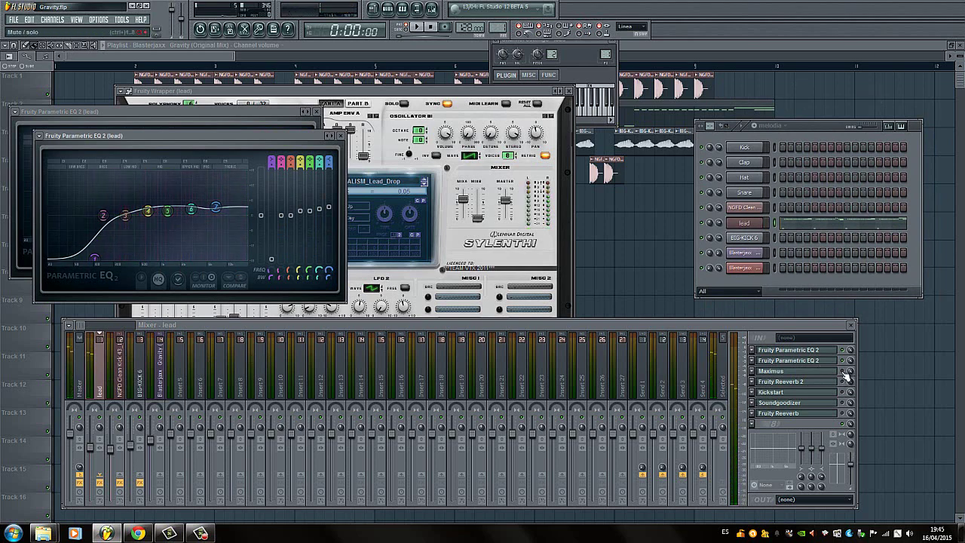
# - Open Maximus on the lead mixer track and look through its mastering presets, including Clear master RMS
pyautogui.click(799, 370)
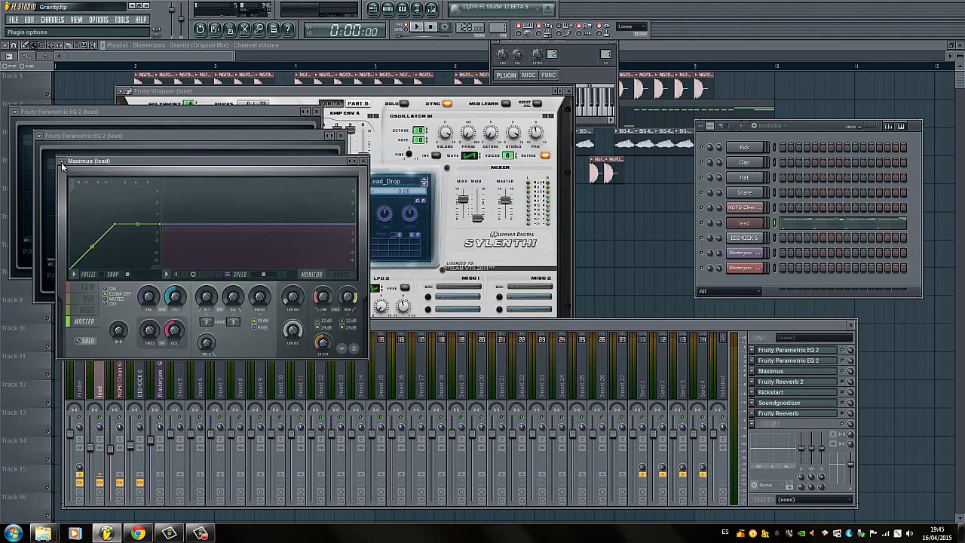
pyautogui.click(62, 162)
pyautogui.moveTo(83, 187)
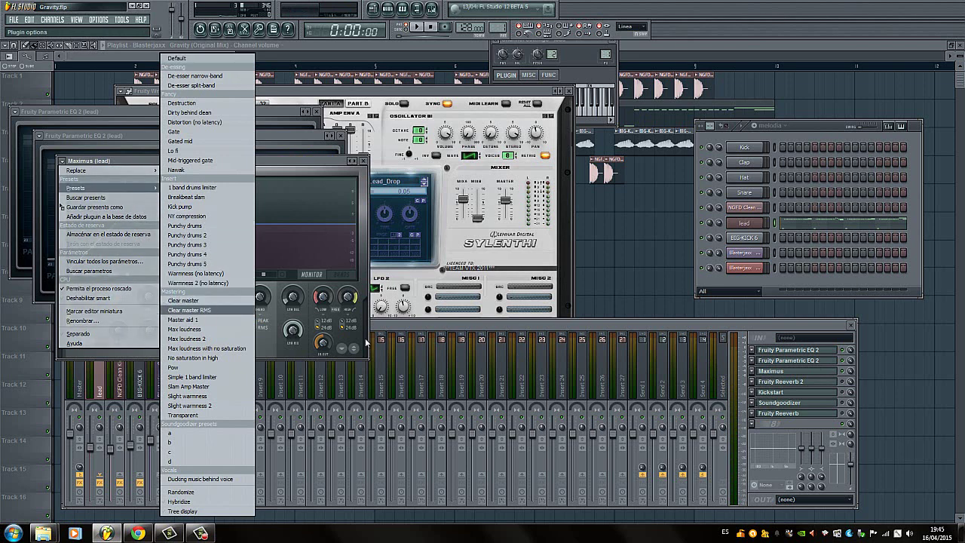
pyautogui.click(846, 385)
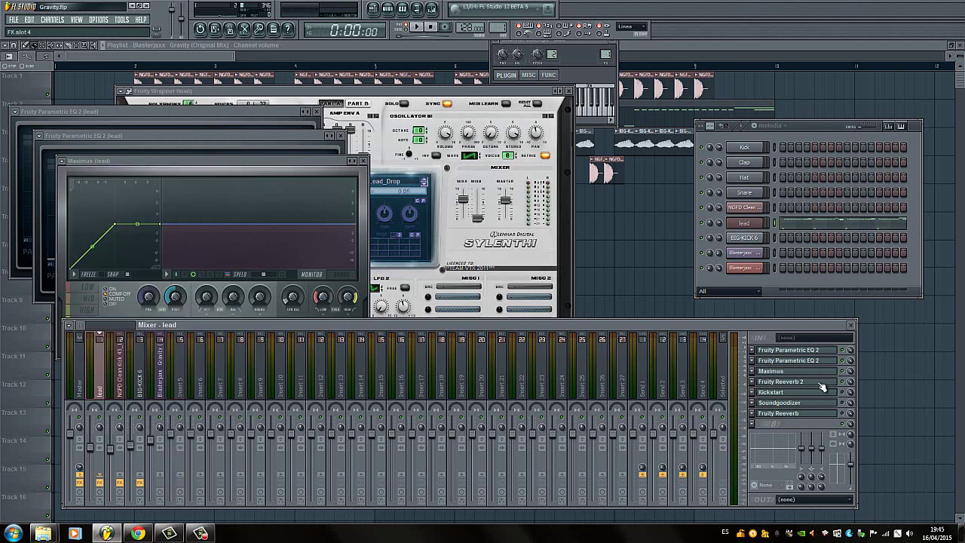
# - Open Fruity Reeverb 2 on the lead mixer track and find that plugin in its list of replacement effects
pyautogui.click(821, 384)
pyautogui.moveTo(175, 189); pyautogui.dragTo(187, 187)
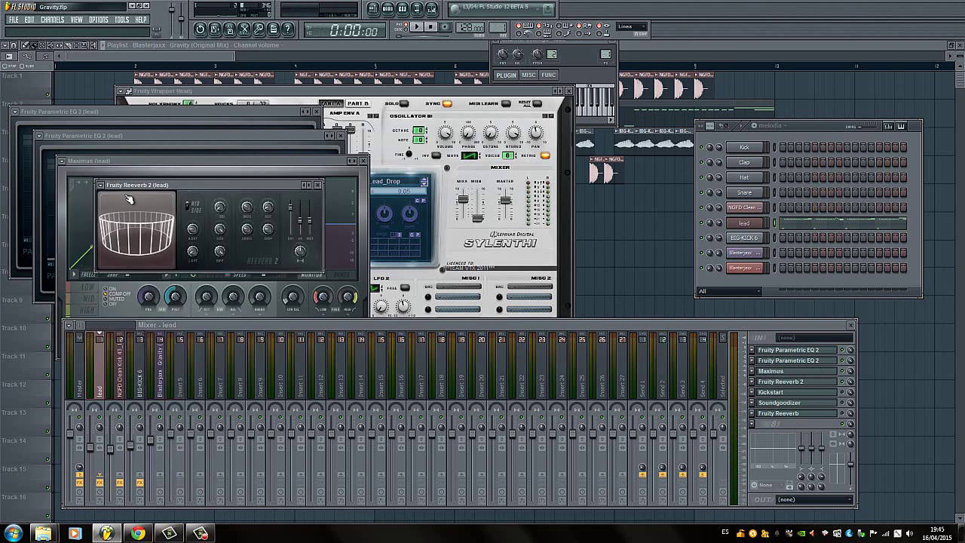
pyautogui.click(101, 185)
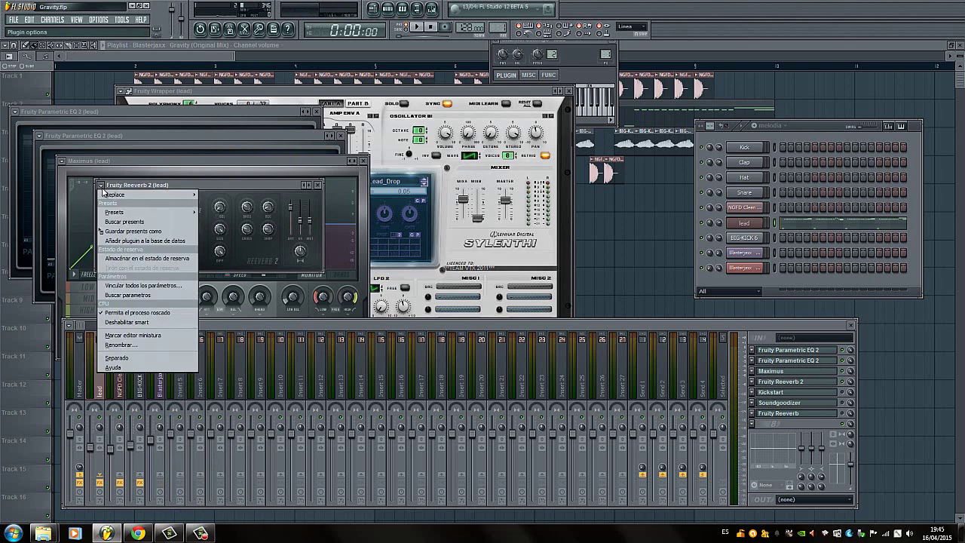
pyautogui.moveTo(113, 195)
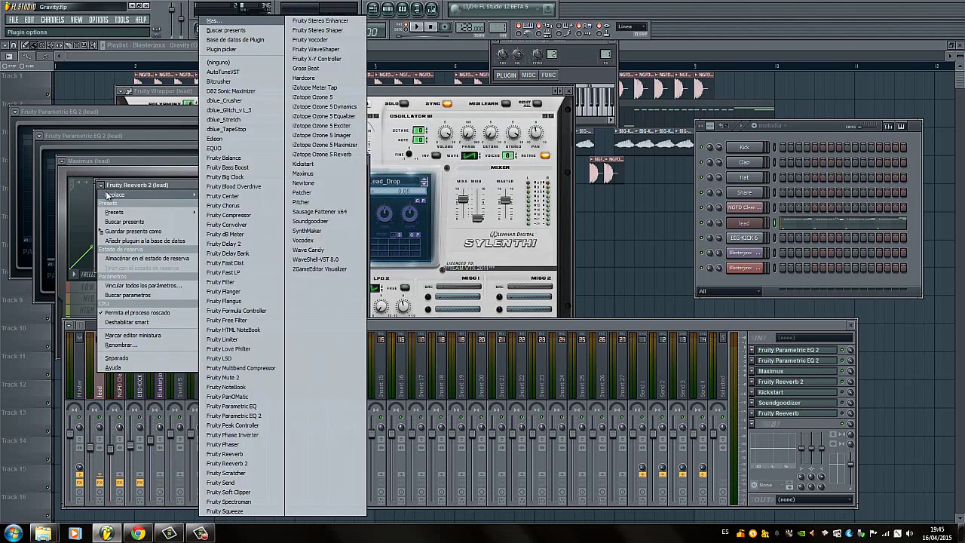
pyautogui.click(245, 464)
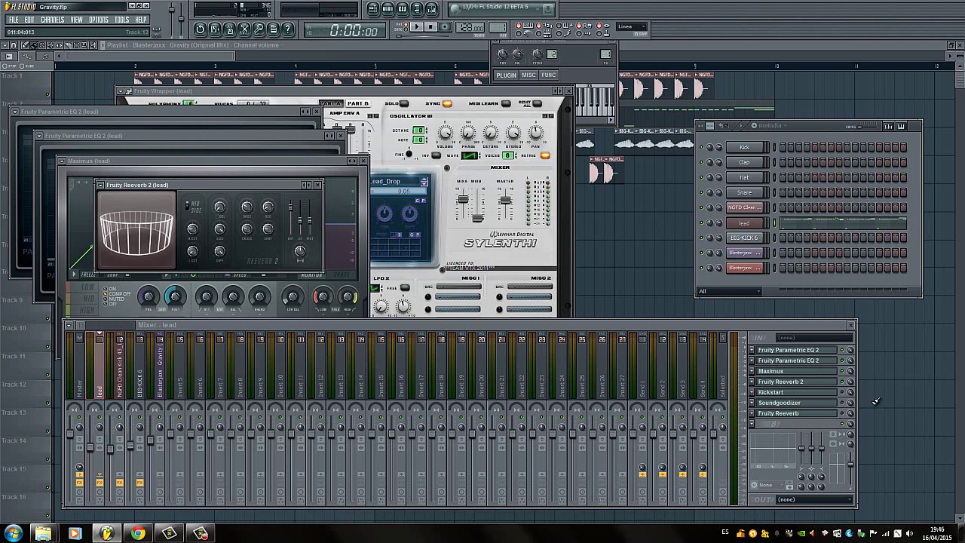
# - Inspect Kickstart on the lead while sounding test notes, and view the Soundgoodizer and Fruity Reeverb settings
pyautogui.click(831, 393)
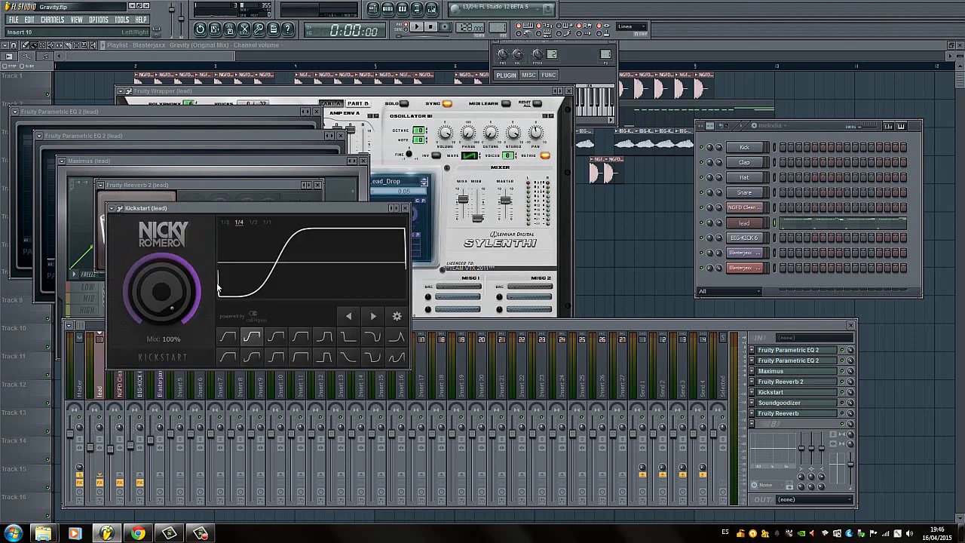
pyautogui.press('x')
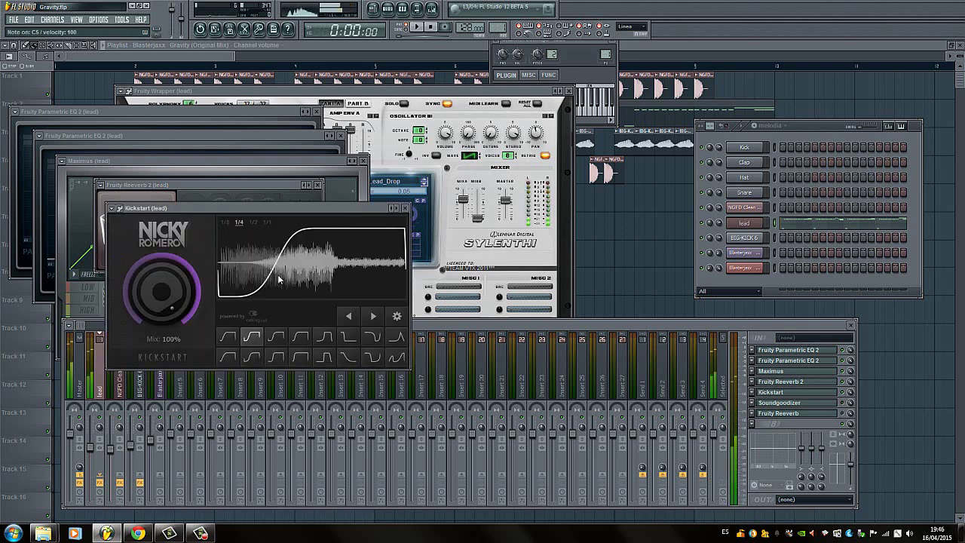
pyautogui.press('z')
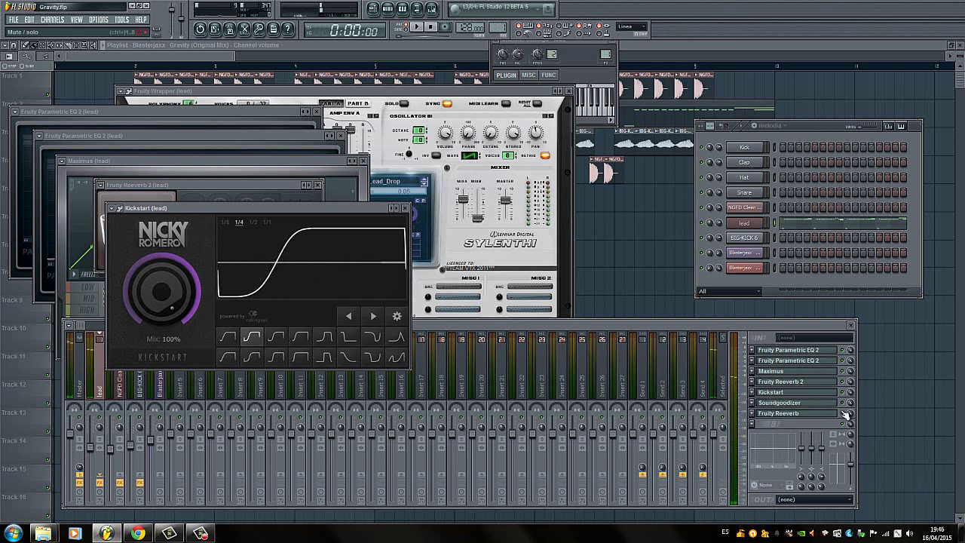
pyautogui.click(784, 402)
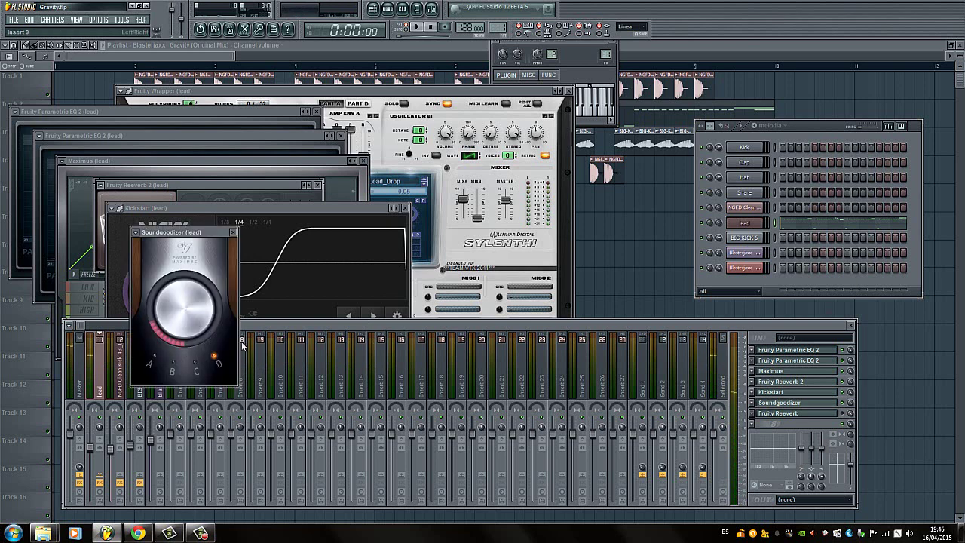
pyautogui.click(812, 413)
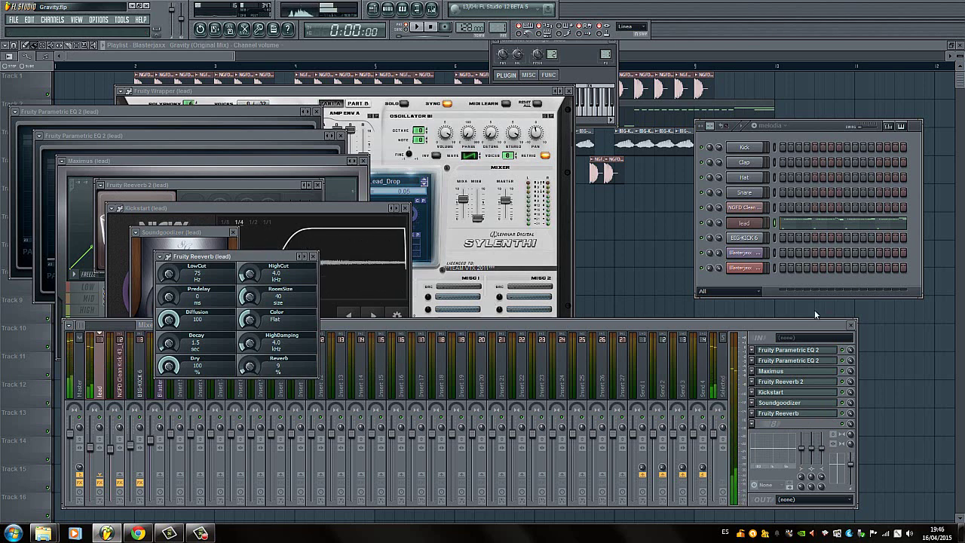
# - Open the lead's piano roll, play the melody while following its notes to the end, and return to the playlist
pyautogui.click(795, 228)
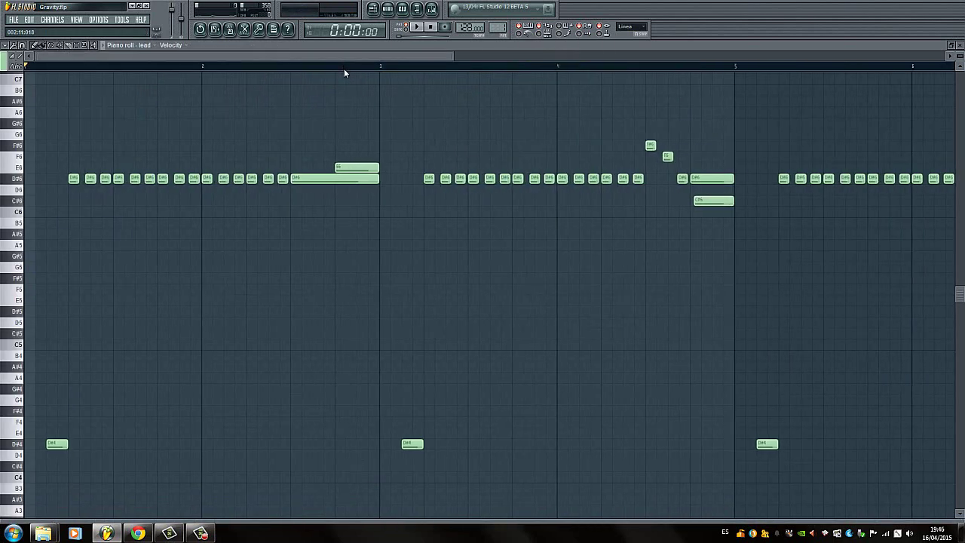
pyautogui.scroll(-3, 343, 73)
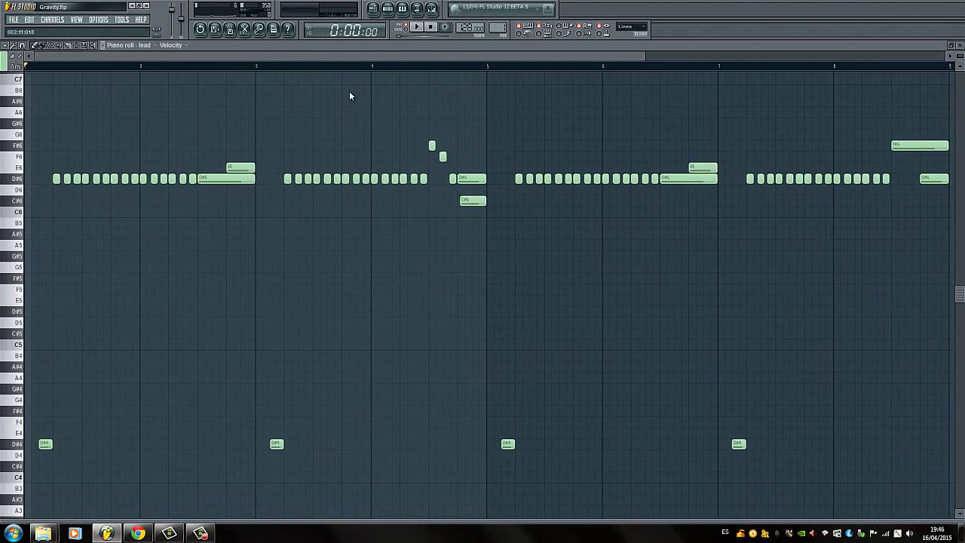
pyautogui.click(417, 28)
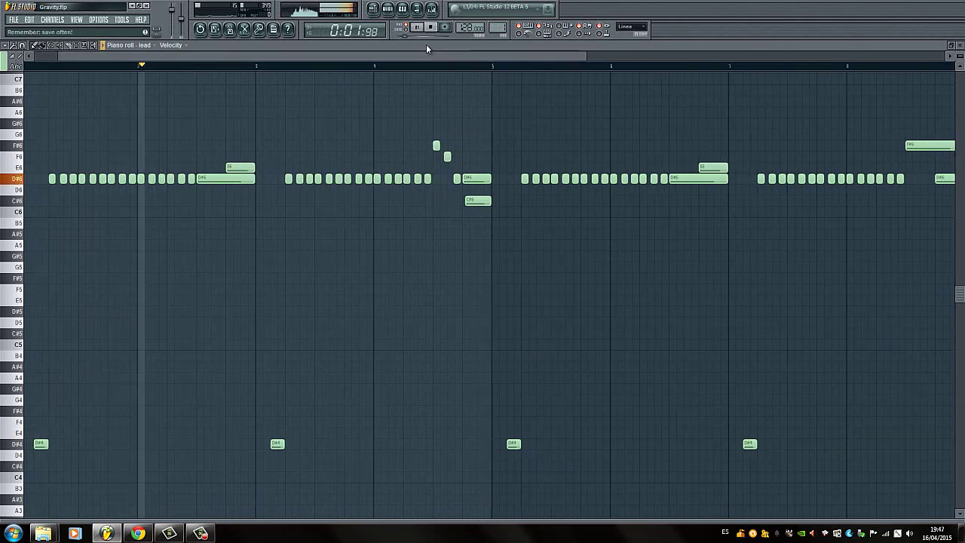
pyautogui.moveTo(427, 46); pyautogui.dragTo(431, 517)
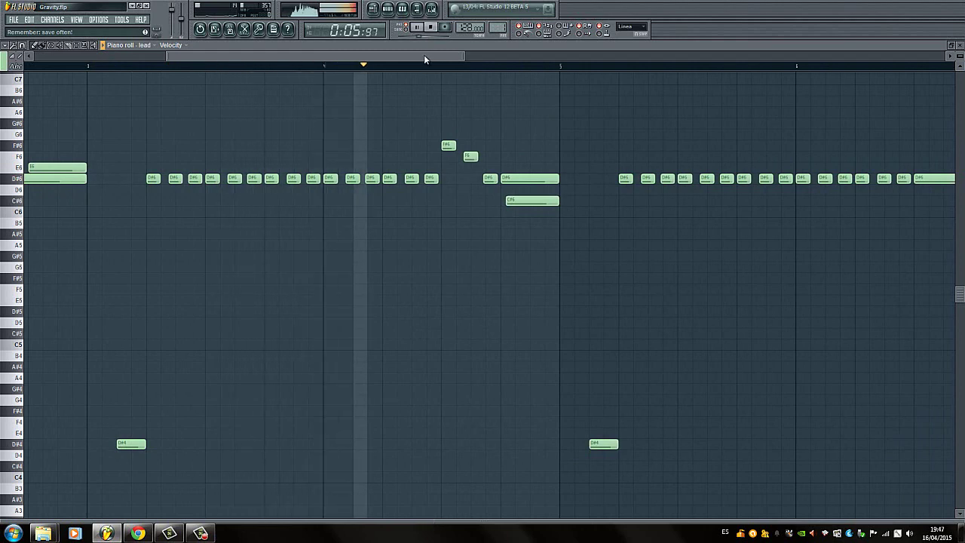
pyautogui.moveTo(424, 54); pyautogui.dragTo(639, 65)
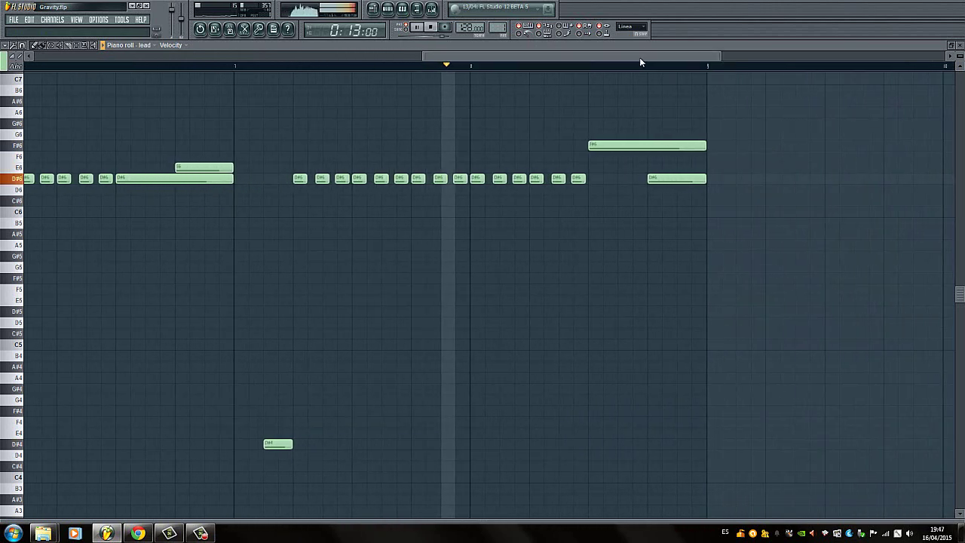
pyautogui.click(432, 28)
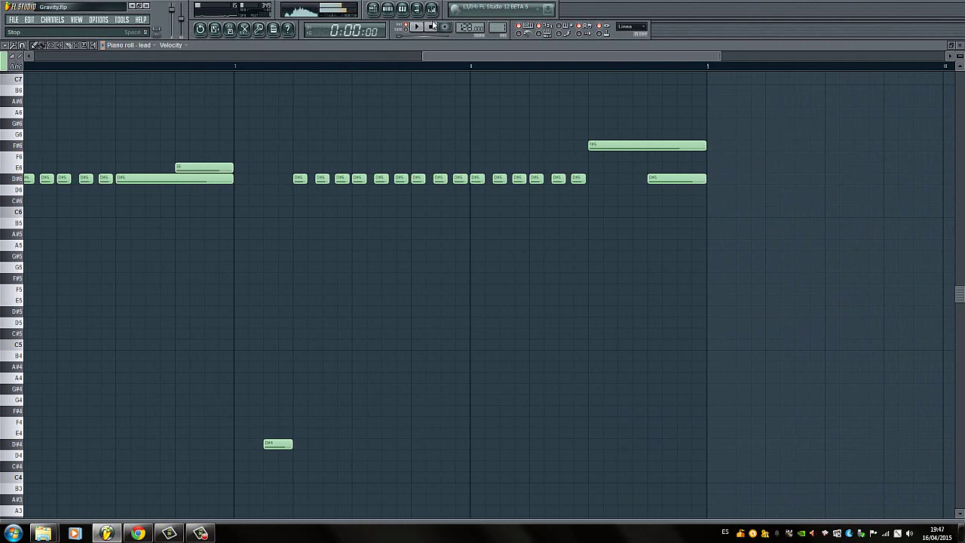
pyautogui.scroll(-5, 590, 119)
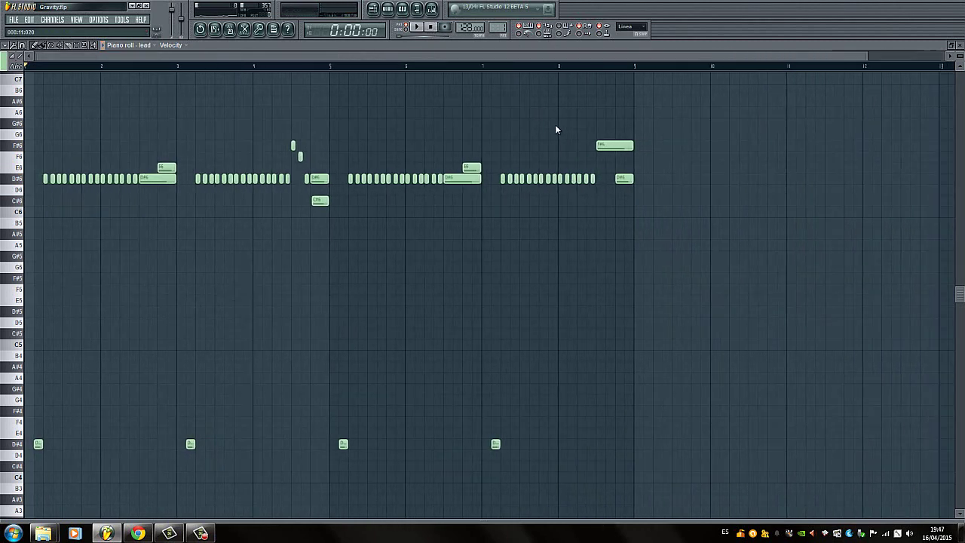
pyautogui.scroll(2, 555, 124)
pyautogui.scroll(1, 545, 106)
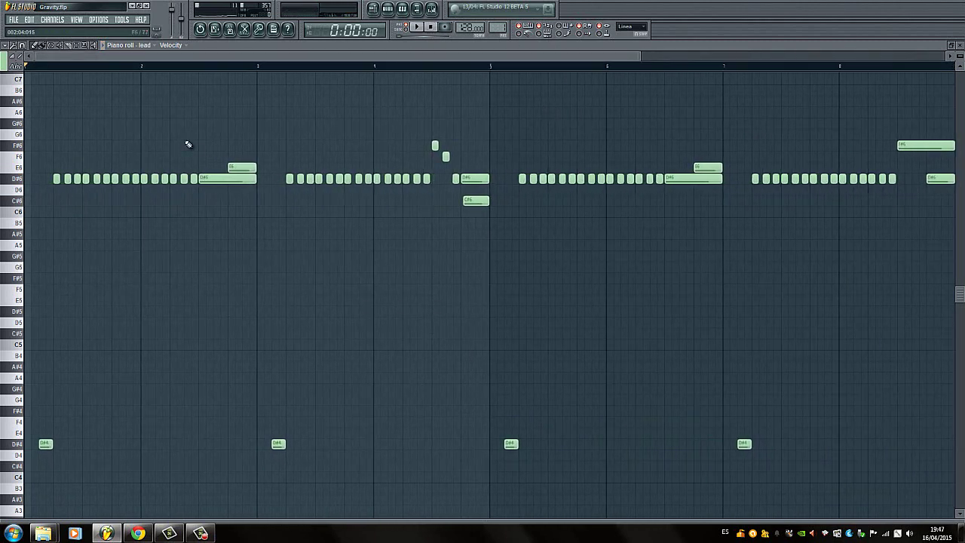
pyautogui.click(959, 46)
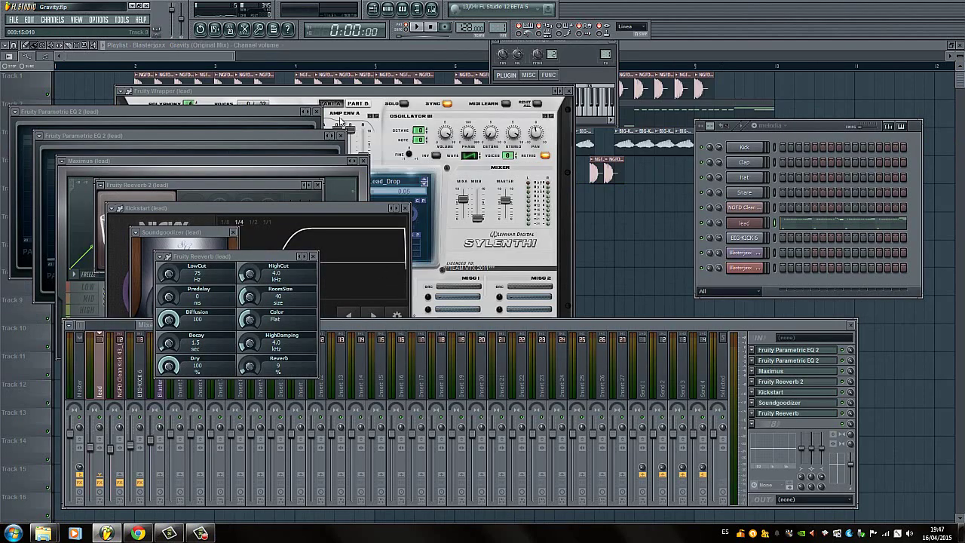
# - Close all the lead's open effect windows together with its Sylenth1 synth and channel settings
pyautogui.click(316, 112)
pyautogui.click(341, 135)
pyautogui.click(362, 160)
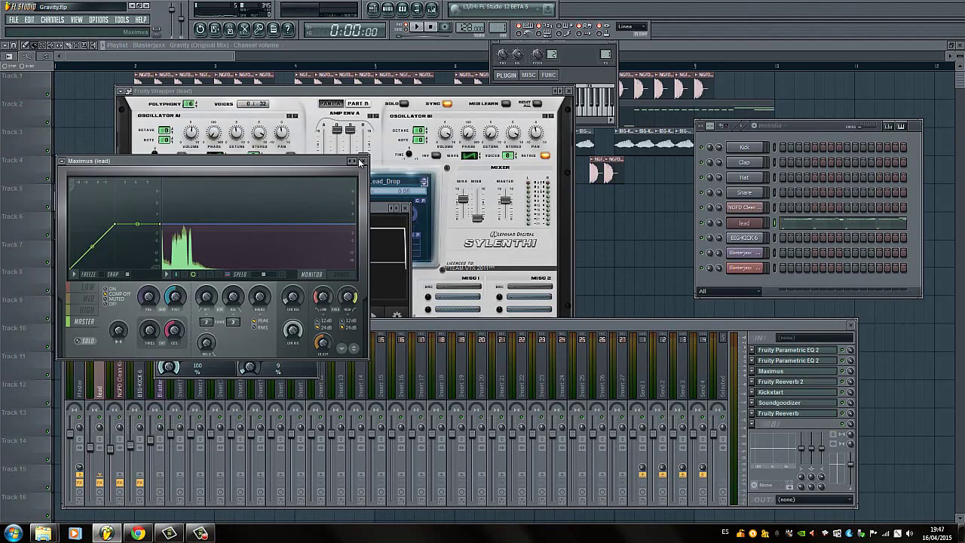
pyautogui.click(362, 161)
pyautogui.click(318, 185)
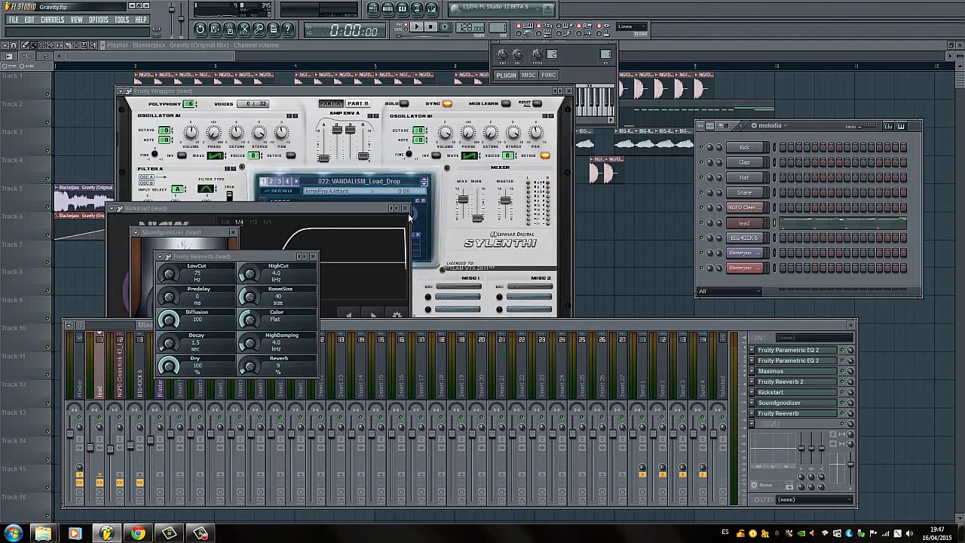
pyautogui.click(404, 208)
pyautogui.click(571, 91)
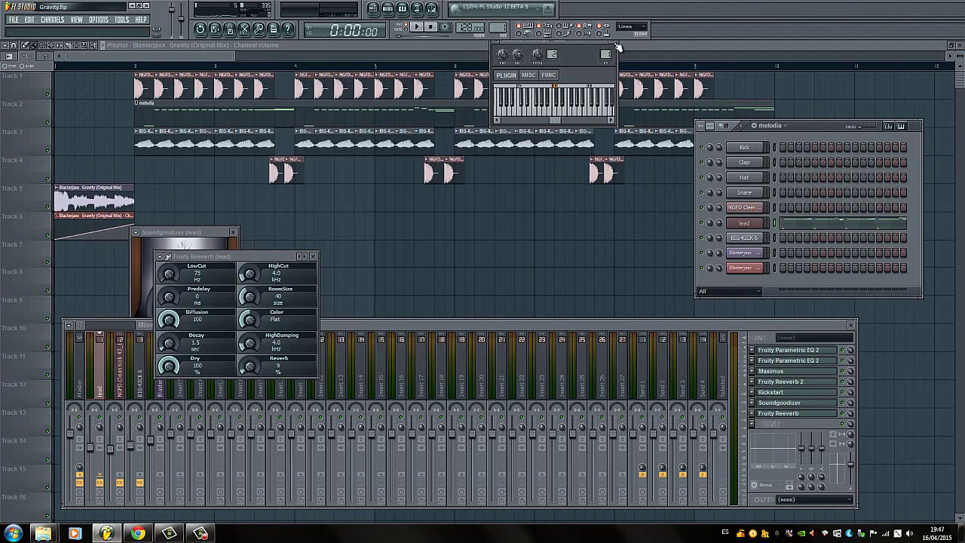
pyautogui.click(605, 46)
pyautogui.click(313, 256)
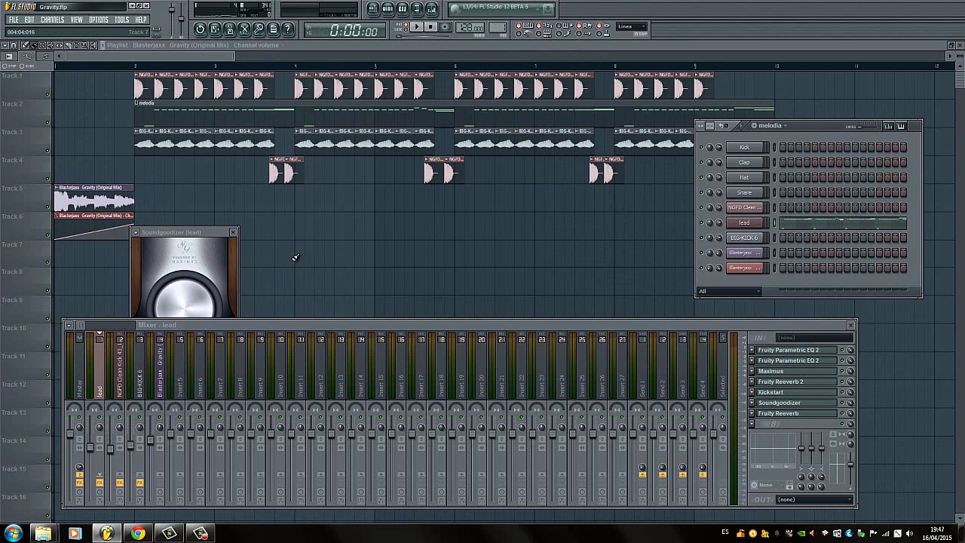
pyautogui.click(234, 233)
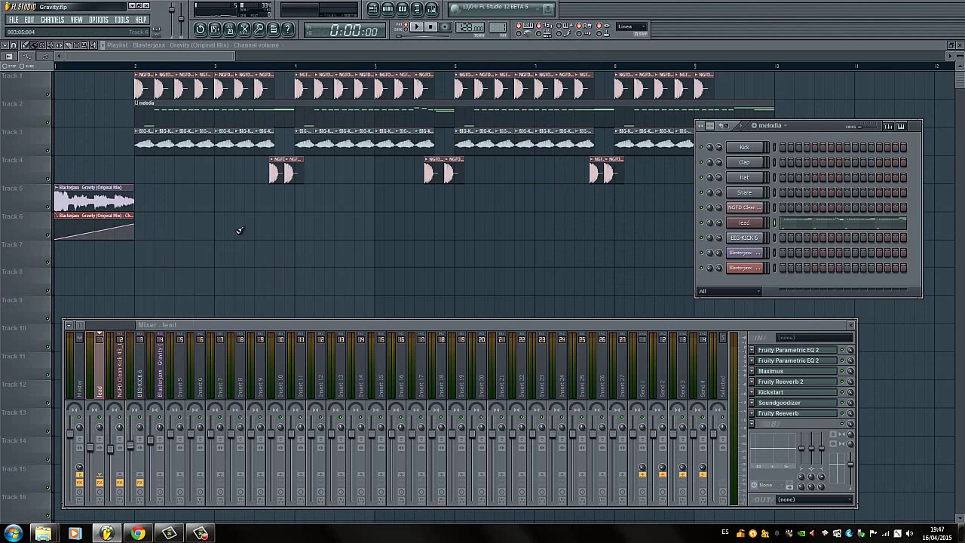
# - Open the channel settings of NGFD Clean Kick 43_11 and BIG-KICK 6 and audition each sample
pyautogui.click(118, 374)
pyautogui.moveTo(808, 125); pyautogui.dragTo(806, 114)
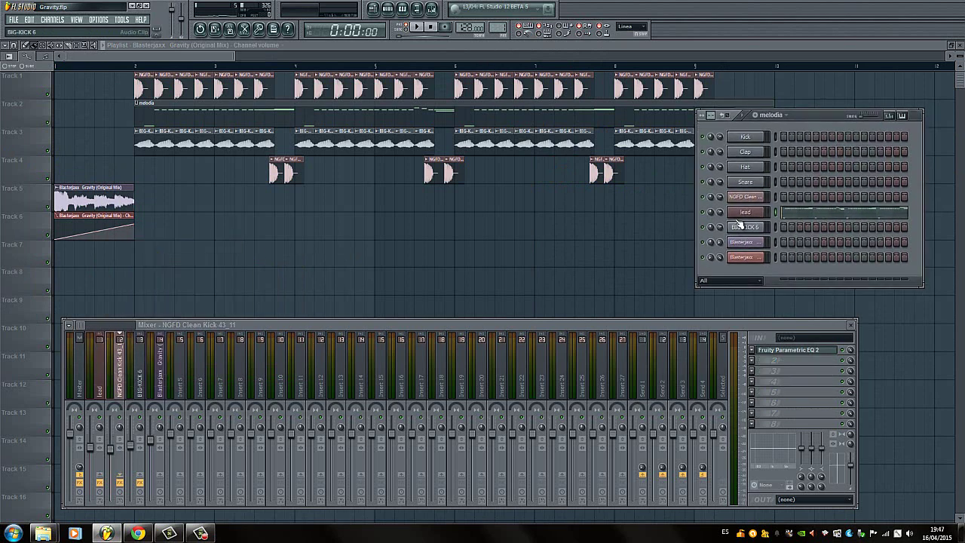
pyautogui.click(754, 198)
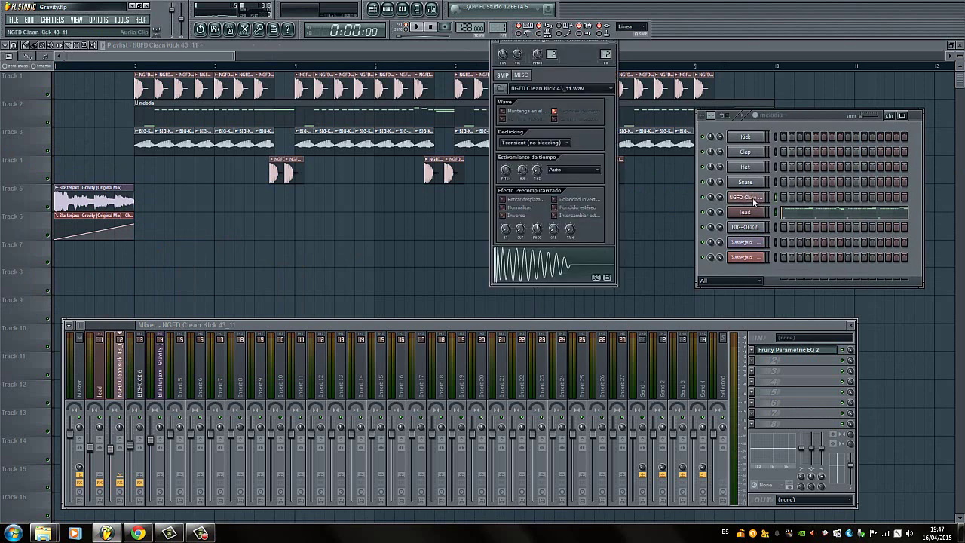
pyautogui.moveTo(576, 46); pyautogui.dragTo(551, 49)
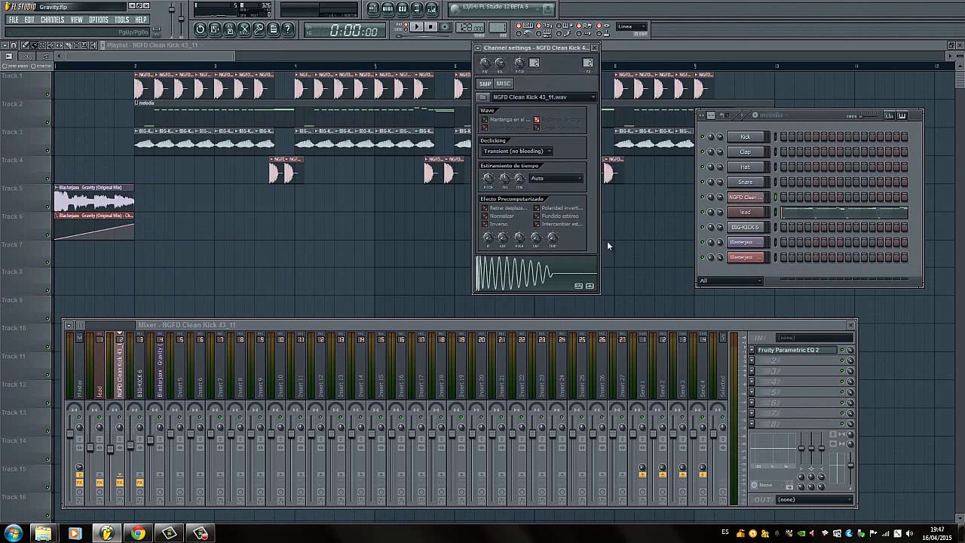
pyautogui.click(509, 285)
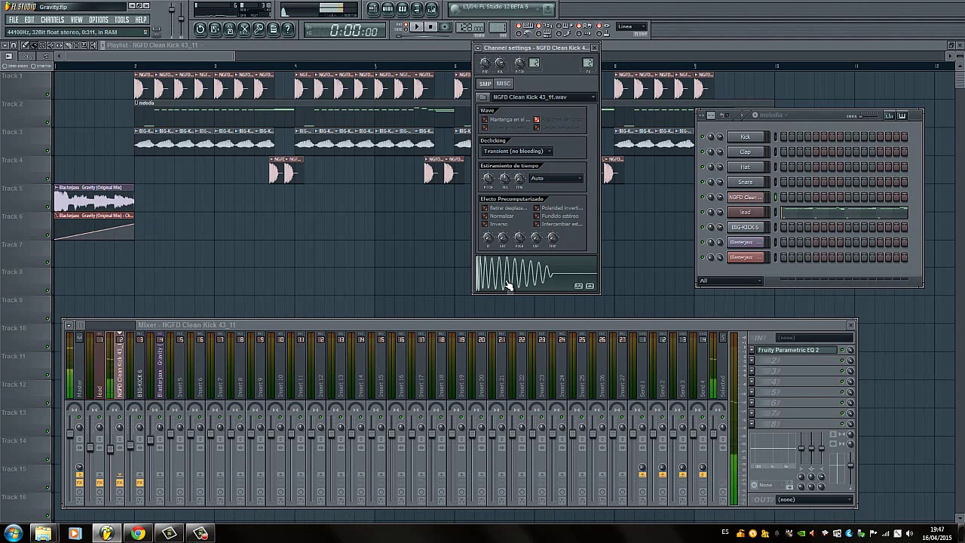
pyautogui.click(756, 228)
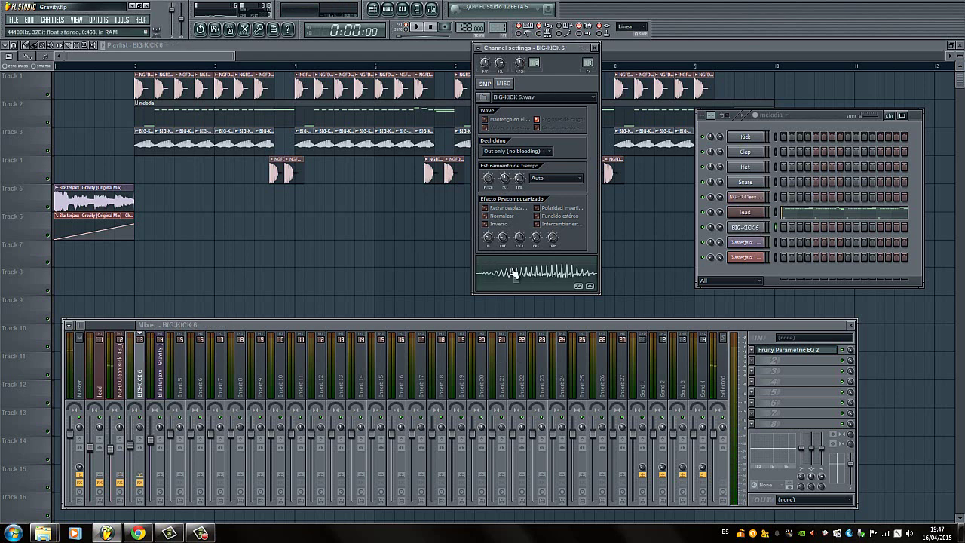
pyautogui.click(543, 271)
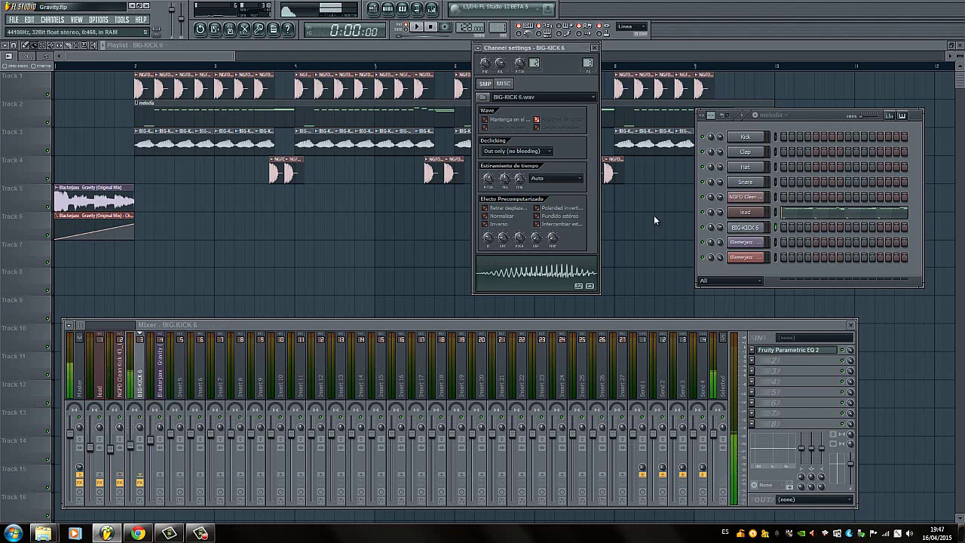
# - Inspect the Fruity Parametric EQ 2 on the NGFD Clean Kick 43_11 mixer track while auditioning its sample
pyautogui.click(755, 199)
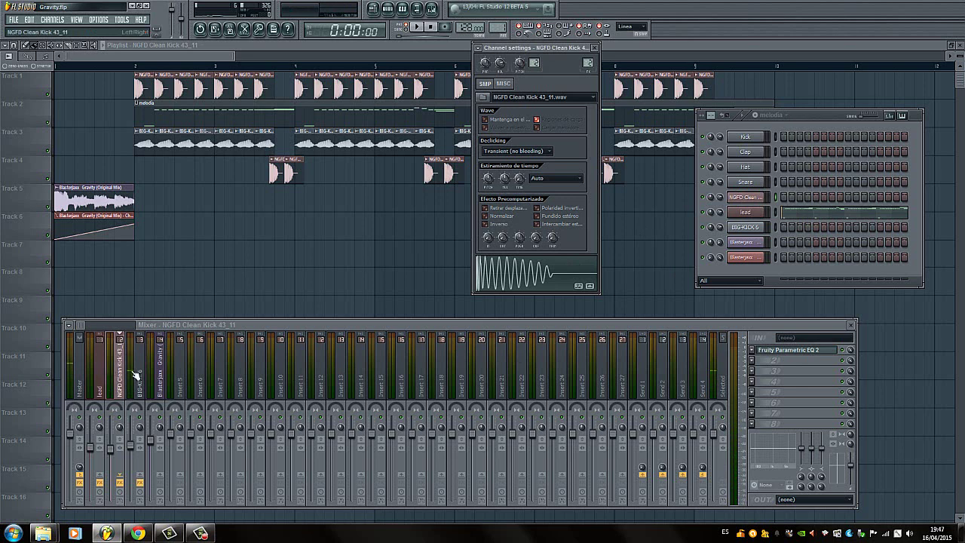
pyautogui.click(790, 350)
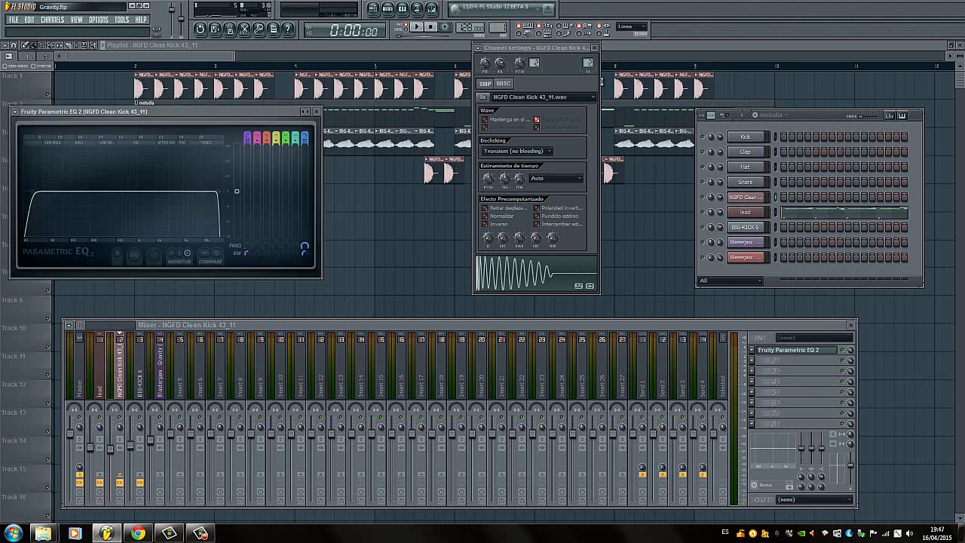
pyautogui.click(498, 276)
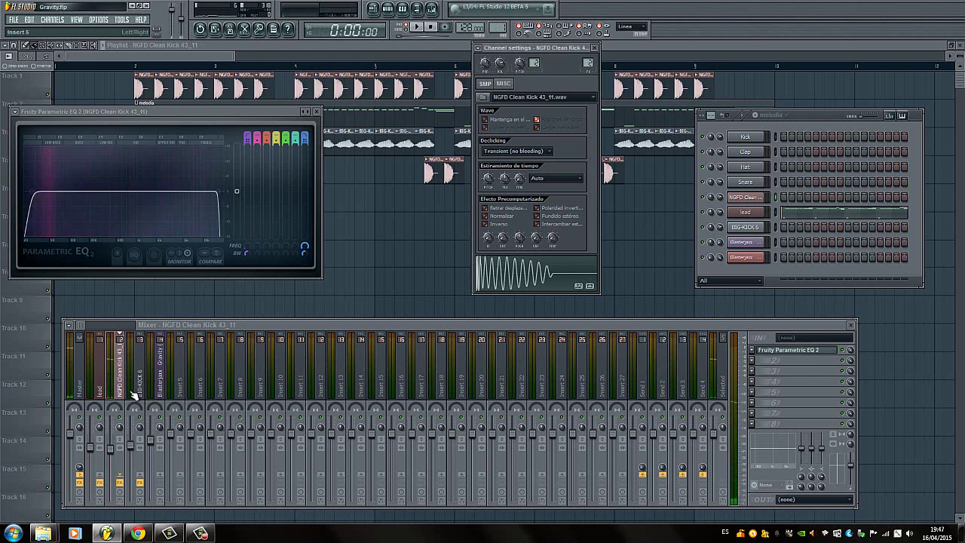
# - Open the BIG-KICK 6 channel settings and its mixer track's Fruity Parametric EQ 2, and audition the sample
pyautogui.click(140, 383)
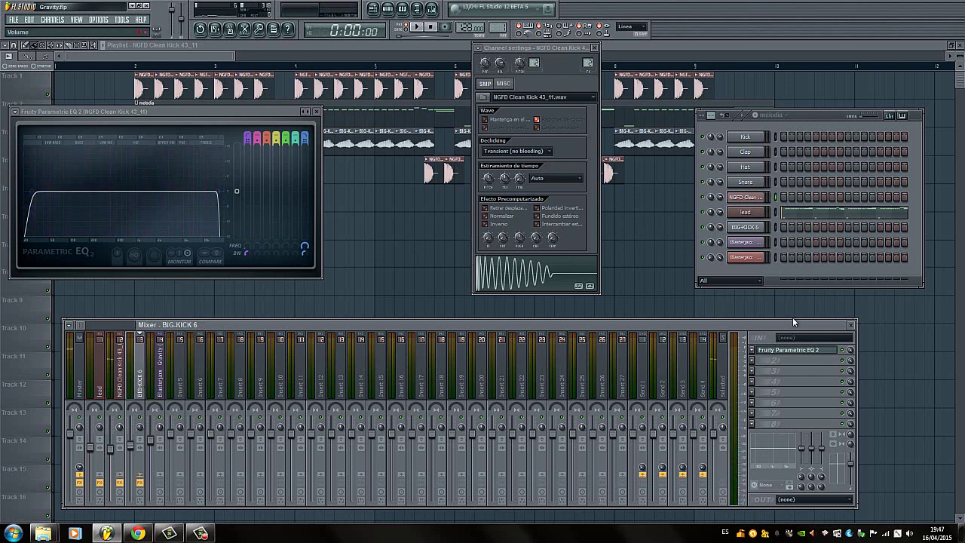
pyautogui.click(594, 48)
pyautogui.click(742, 230)
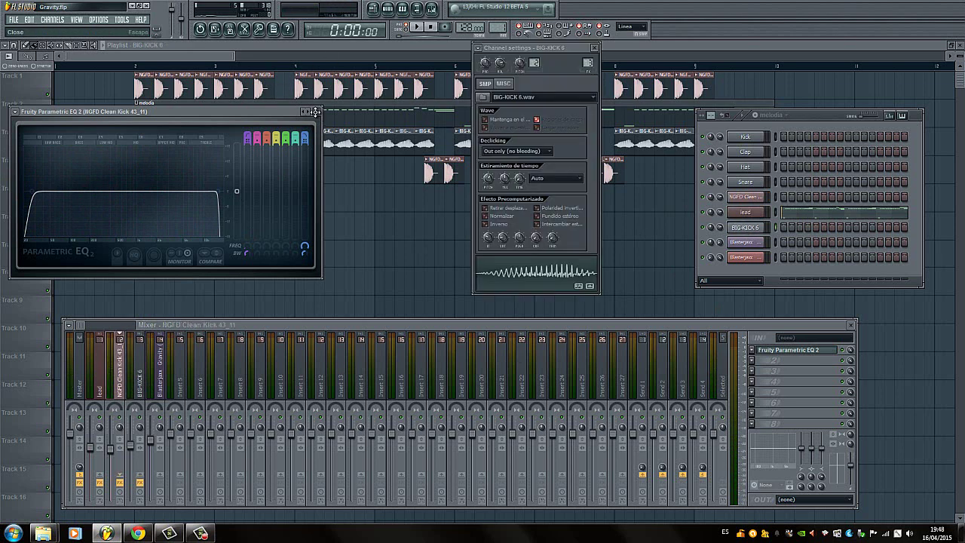
pyautogui.click(315, 112)
pyautogui.click(524, 273)
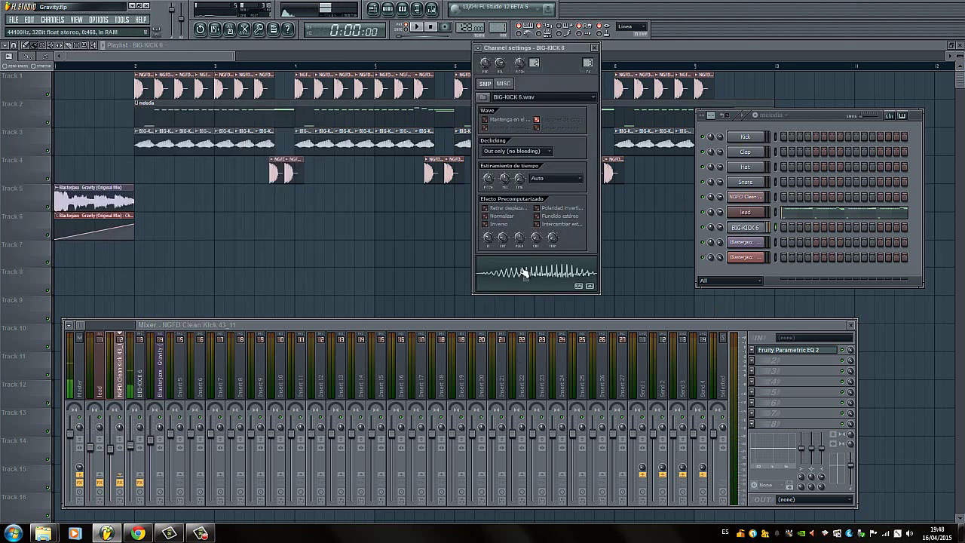
pyautogui.click(788, 352)
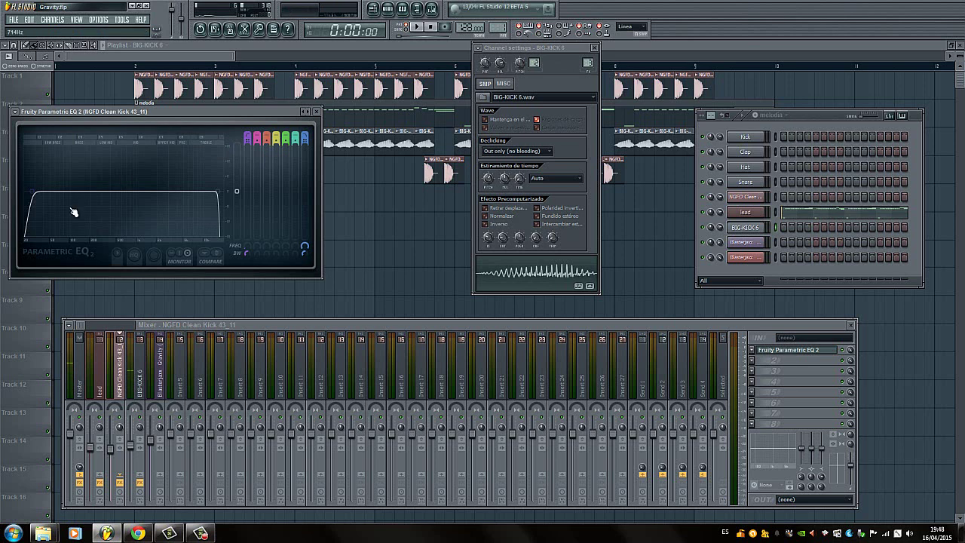
pyautogui.click(136, 377)
pyautogui.click(787, 351)
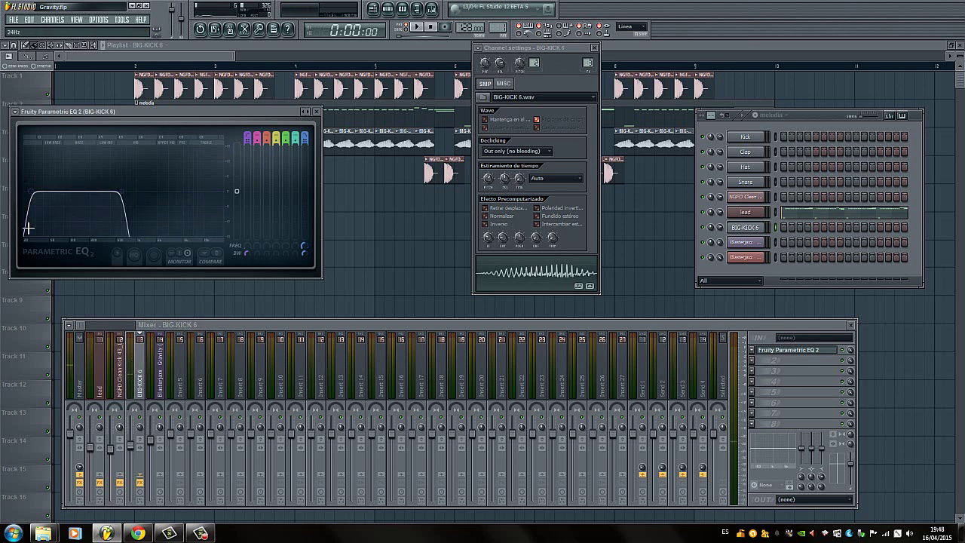
pyautogui.click(519, 271)
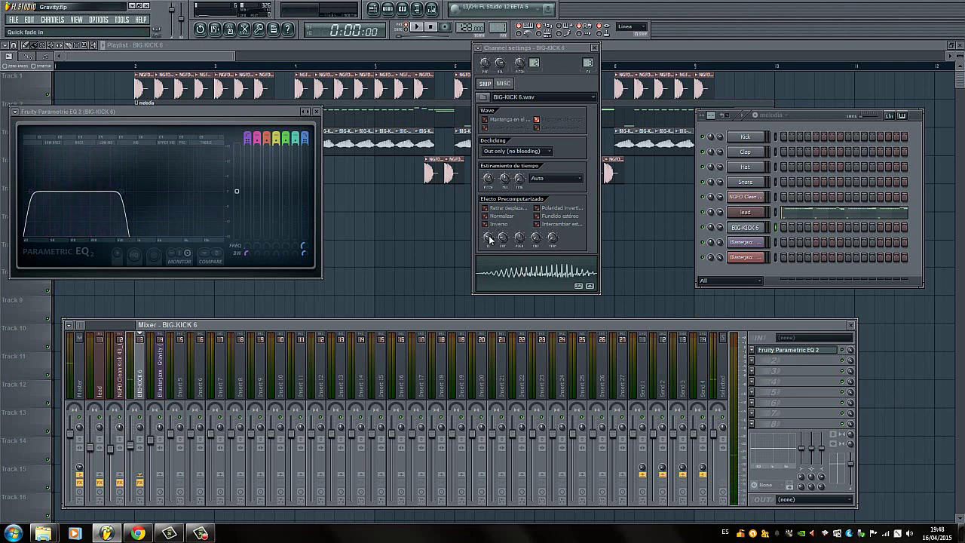
# - Compare BIG-KICK 6 without and with its quick fade-in by removing and restoring it, auditioning the sample each way
pyautogui.moveTo(488, 238); pyautogui.dragTo(492, 272)
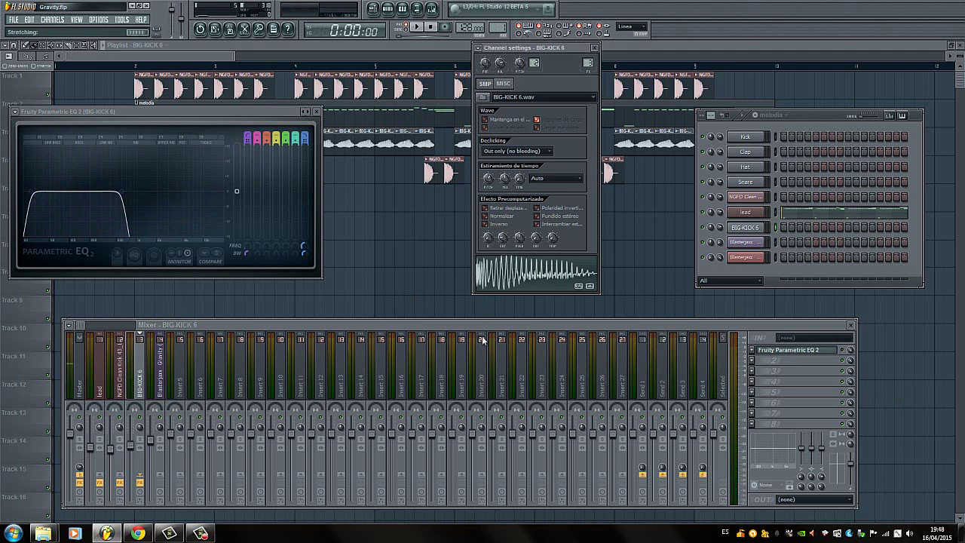
pyautogui.click(495, 279)
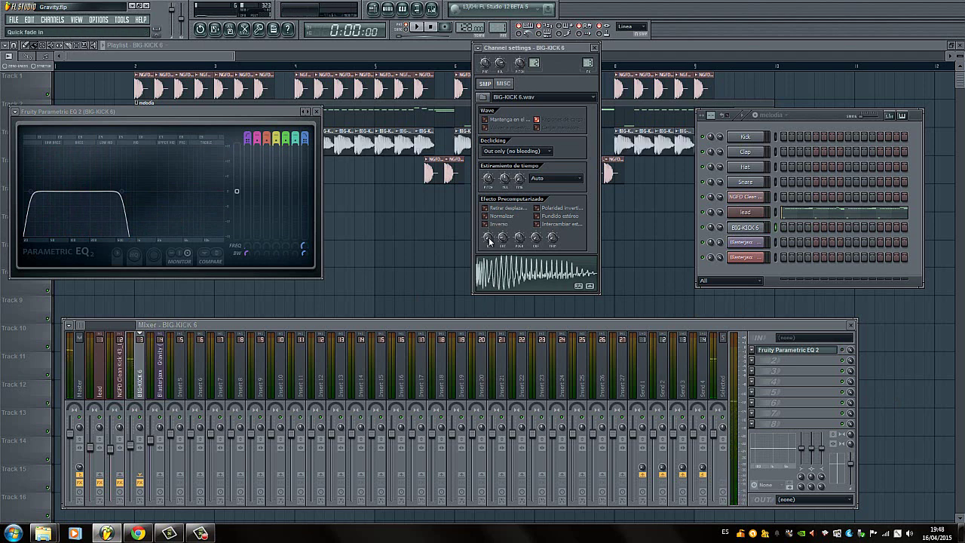
pyautogui.moveTo(487, 240); pyautogui.dragTo(485, 203)
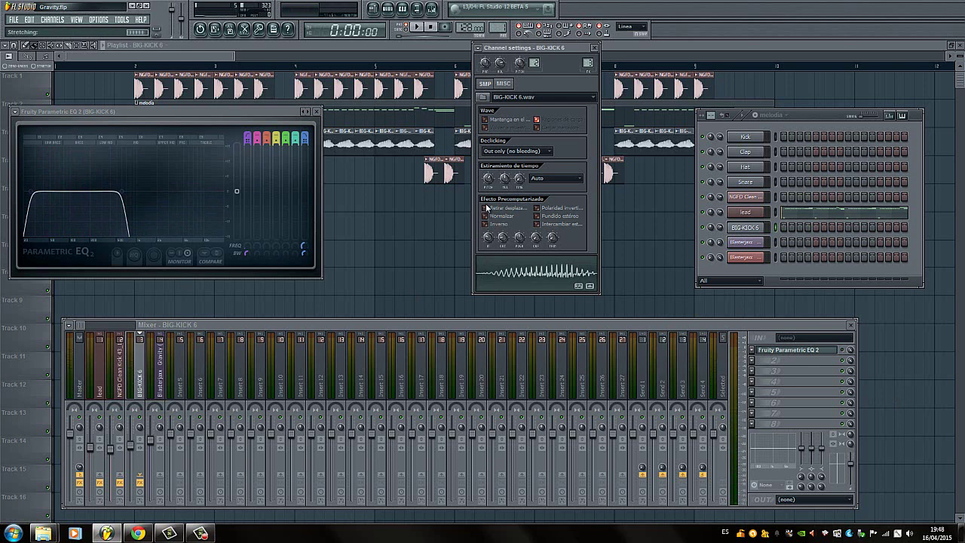
pyautogui.click(513, 280)
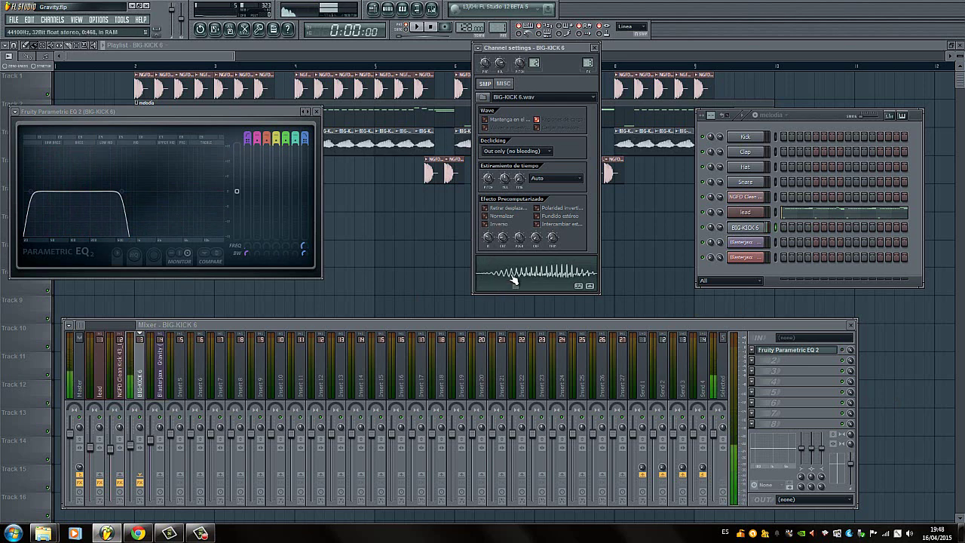
# - Audition BIG-KICK 6 while watching its spectrum in Fruity Parametric EQ 2, and close both kicks' EQ windows
pyautogui.click(843, 350)
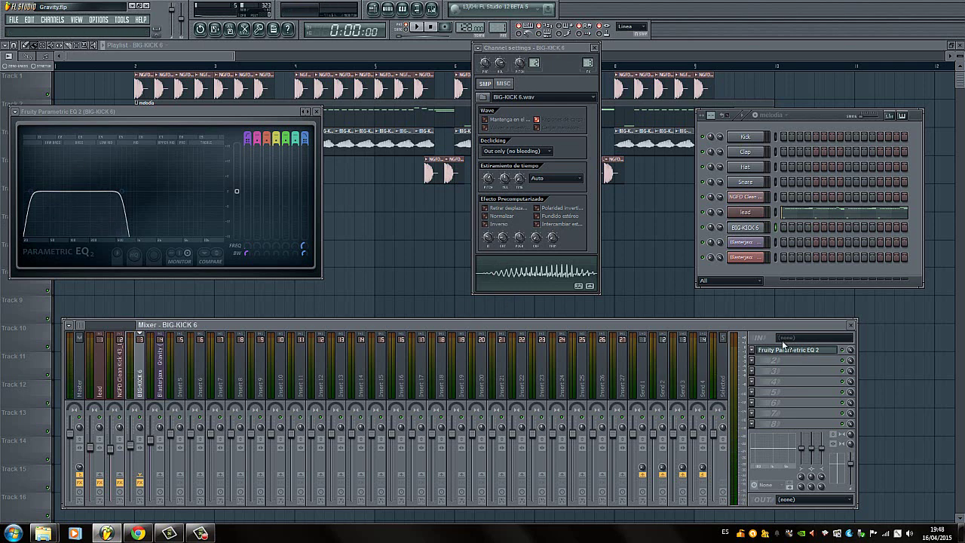
pyautogui.click(517, 280)
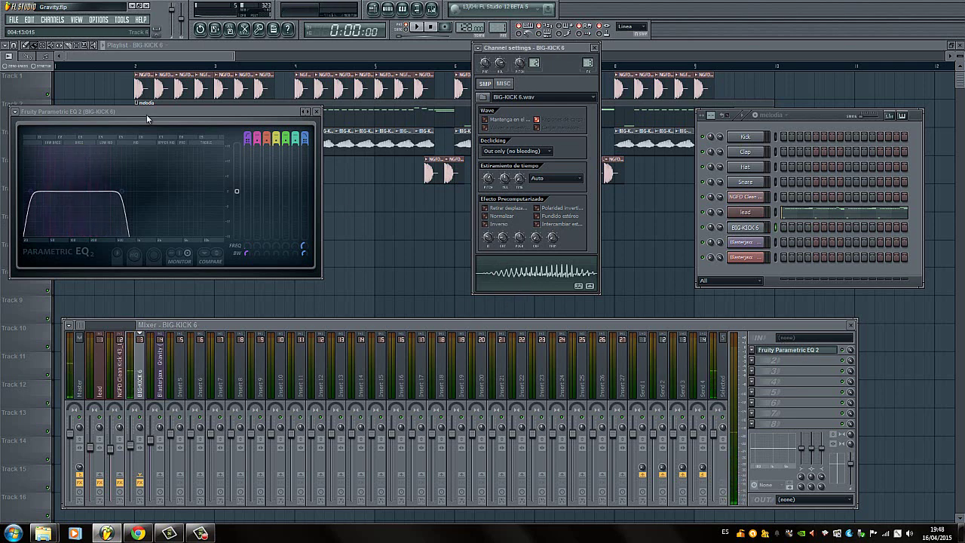
pyautogui.click(544, 279)
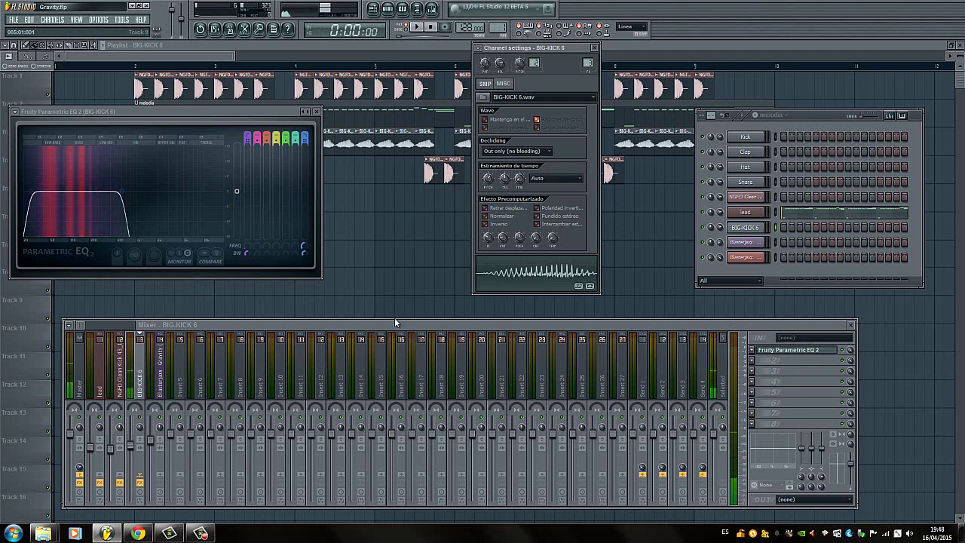
pyautogui.click(317, 111)
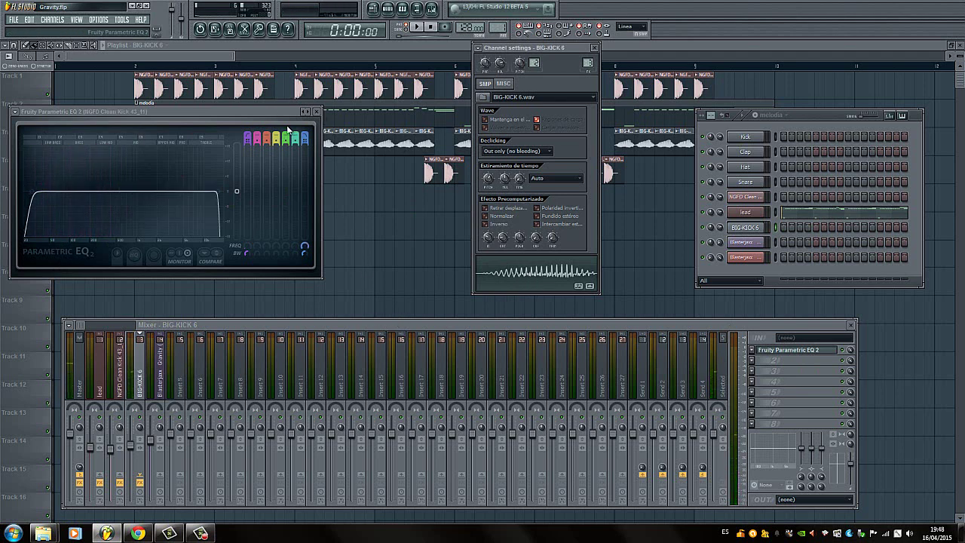
pyautogui.click(318, 112)
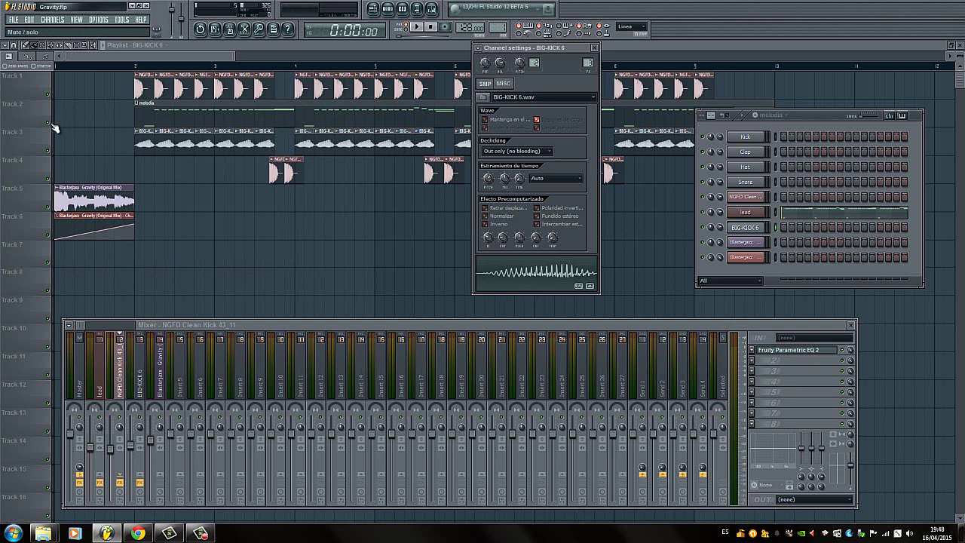
# - Clear the open windows, play the kicks briefly from bar 2 with the melody track muted, and unmute that track
pyautogui.press('F12')
pyautogui.click(137, 67)
pyautogui.press('space')
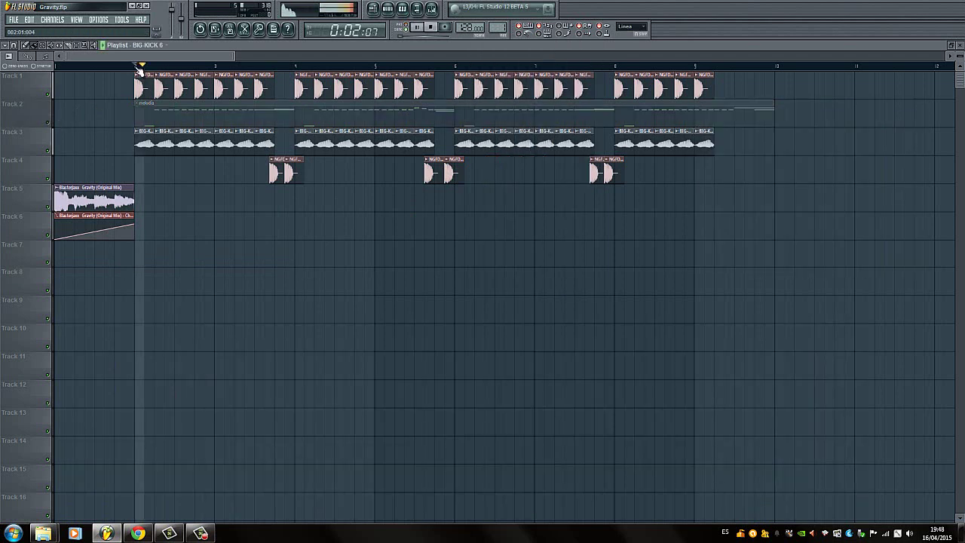
pyautogui.press('space')
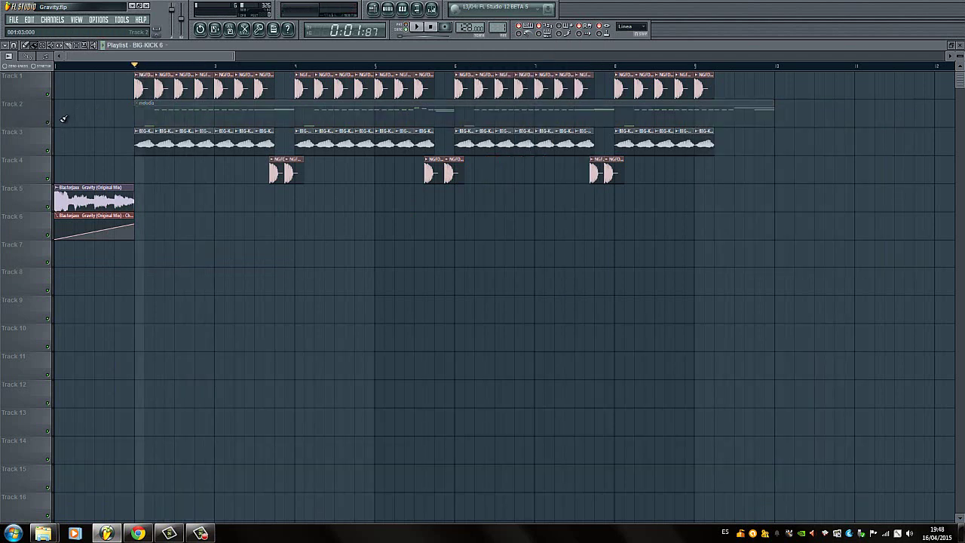
pyautogui.click(48, 123)
# - View the Blasterjaxx Gravity (Original Mix) track's effect slots in the mixer, and show the channel rack clear of the playlist clips
pyautogui.click(432, 8)
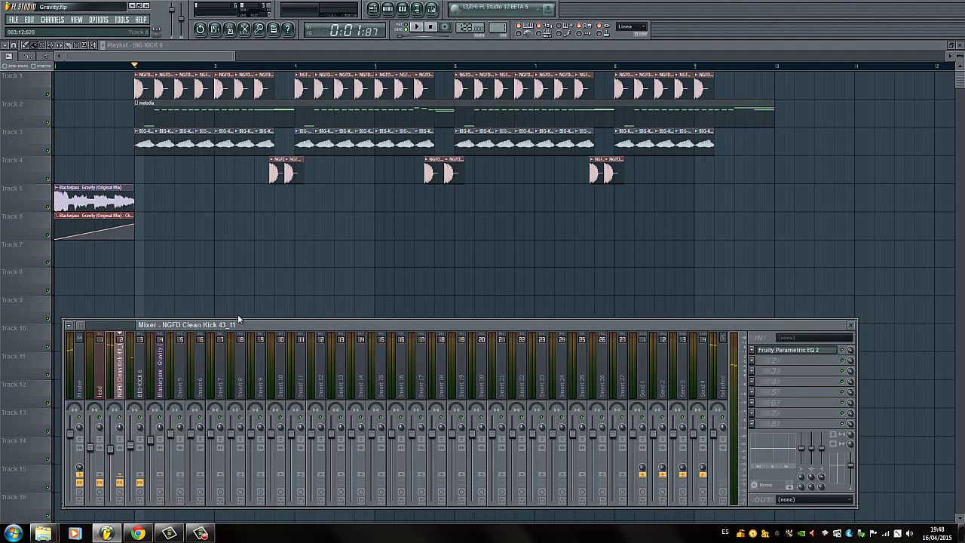
pyautogui.click(157, 383)
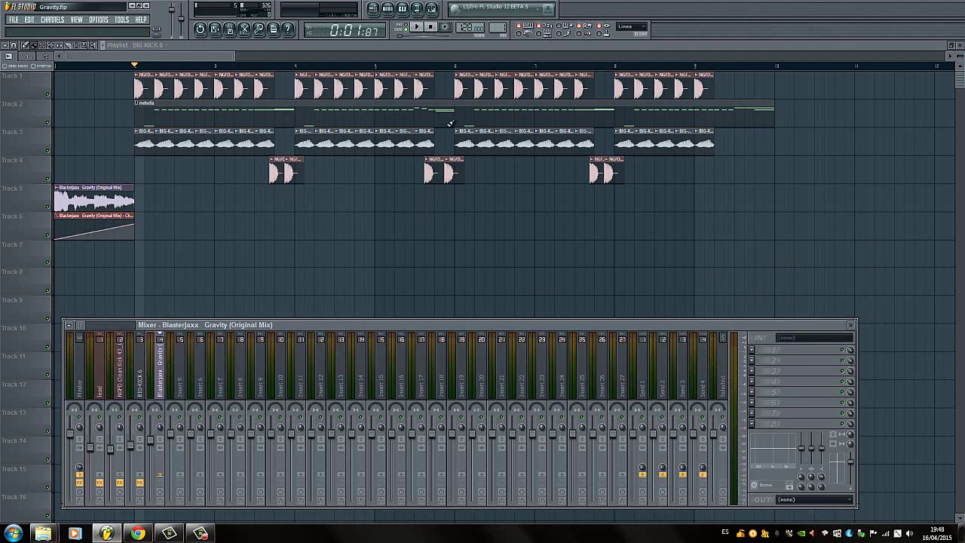
pyautogui.click(434, 9)
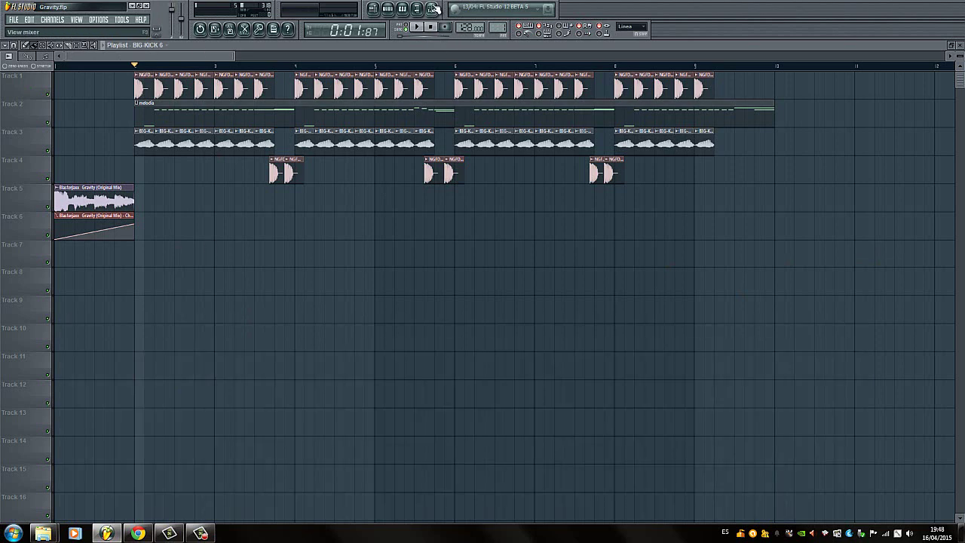
pyautogui.click(433, 8)
pyautogui.click(417, 9)
pyautogui.moveTo(820, 119); pyautogui.dragTo(834, 142)
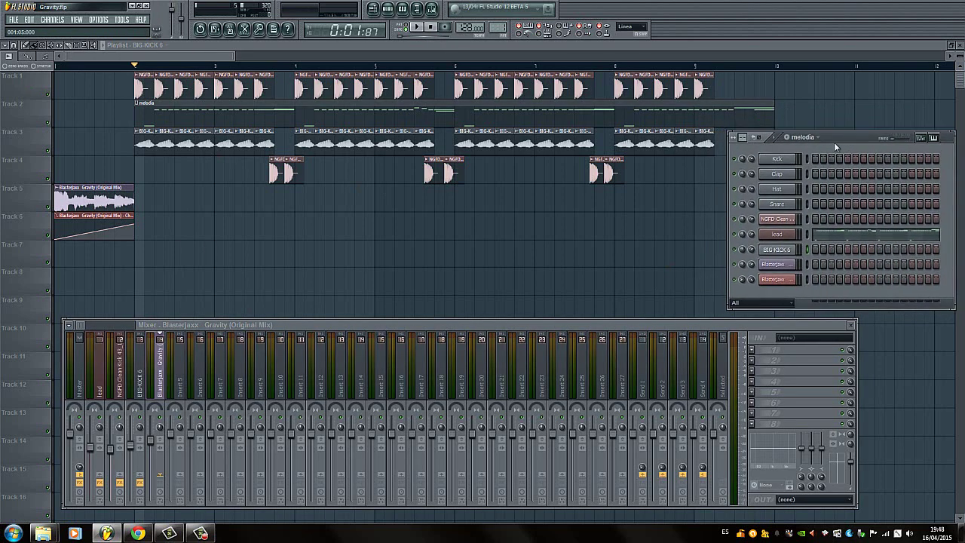
# - Play the whole arrangement from the beginning, stop it, and view the kick tracks in the mixer
pyautogui.click(430, 27)
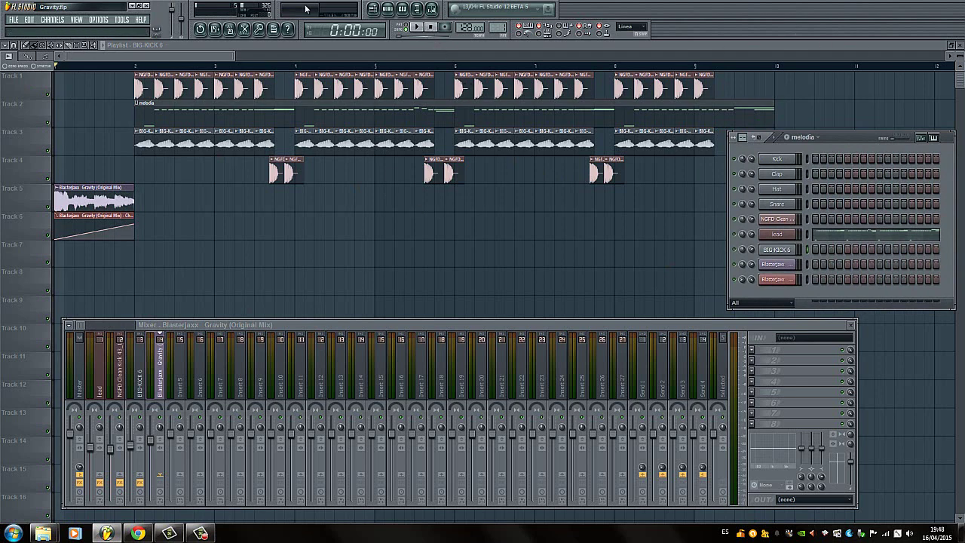
pyautogui.click(416, 27)
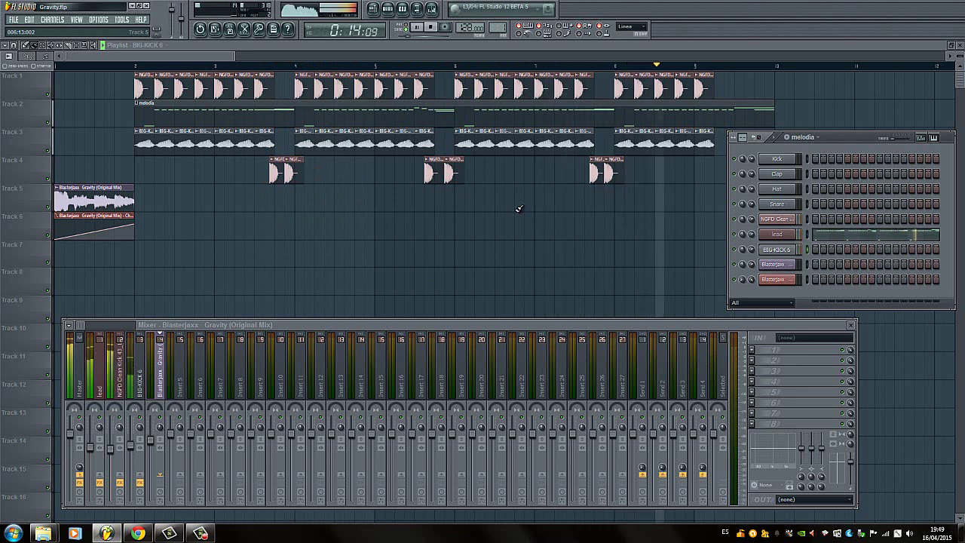
pyautogui.click(433, 29)
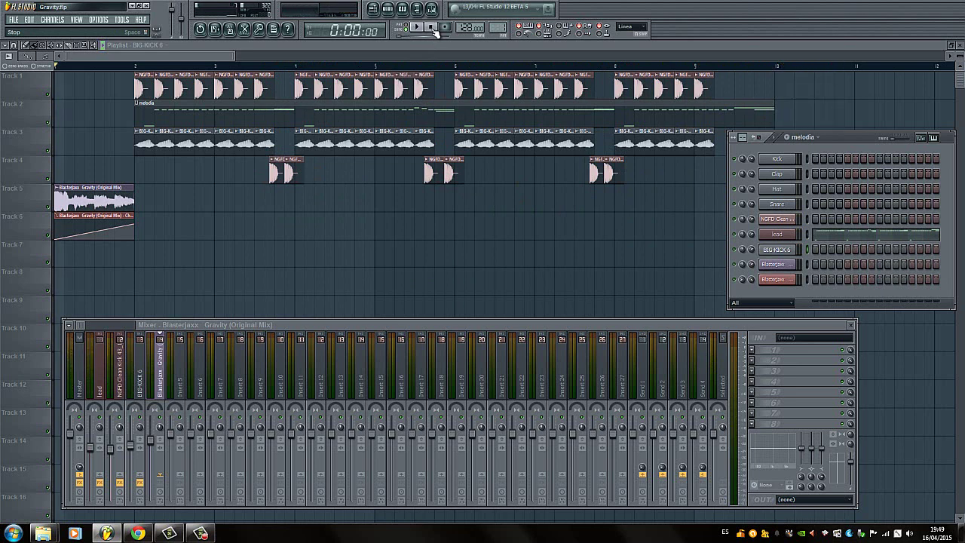
pyautogui.click(122, 381)
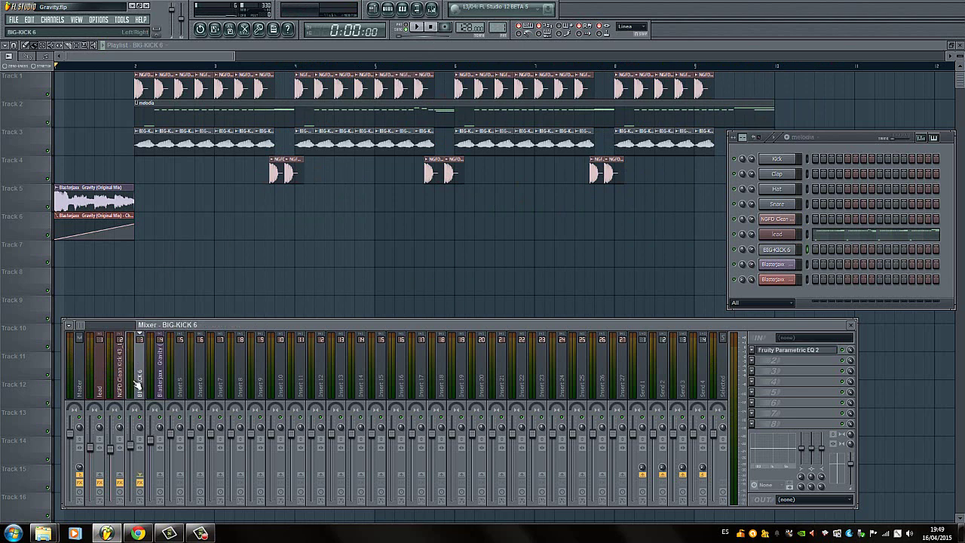